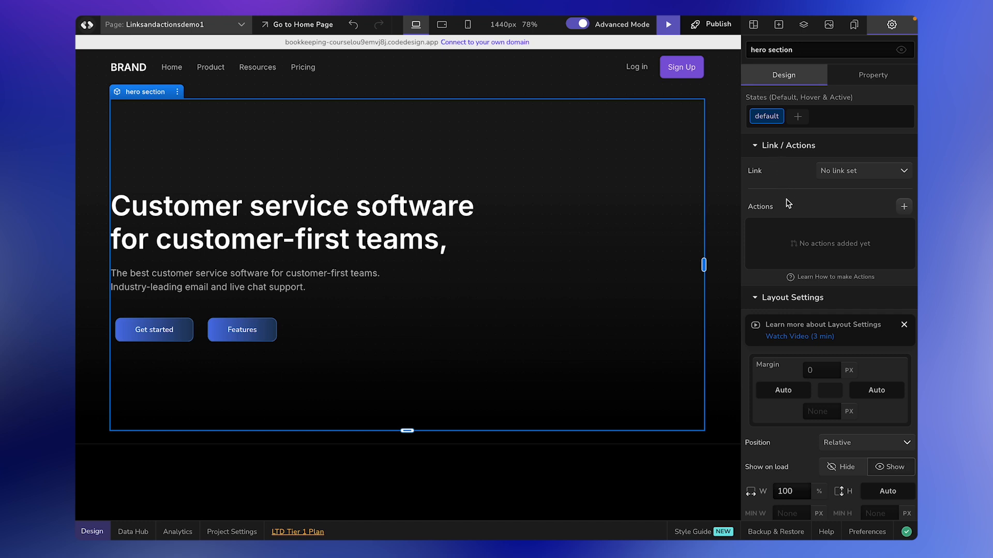
Turn off Advanced Mode and examine the link types offered for the container holding the six feature texts beside "How is paddle different"
{"action": "left_click", "coordinate": [577, 23]}
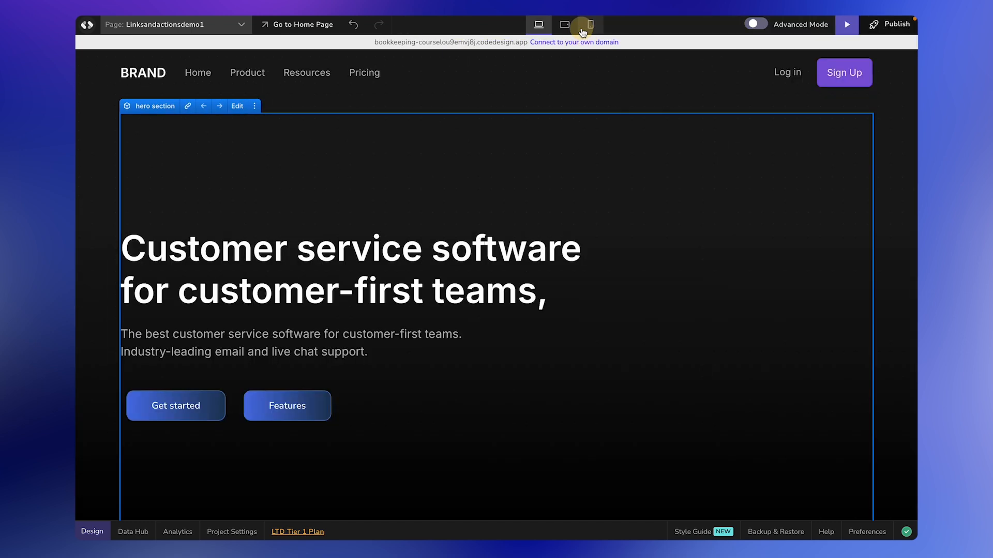
{"action": "scroll", "coordinate": [608, 286], "scroll_direction": "down", "scroll_amount": 1}
{"action": "scroll", "coordinate": [608, 286], "scroll_direction": "down", "scroll_amount": 2}
{"action": "scroll", "coordinate": [608, 286], "scroll_direction": "up", "scroll_amount": 4}
{"action": "scroll", "coordinate": [746, 236], "scroll_direction": "down", "scroll_amount": 10}
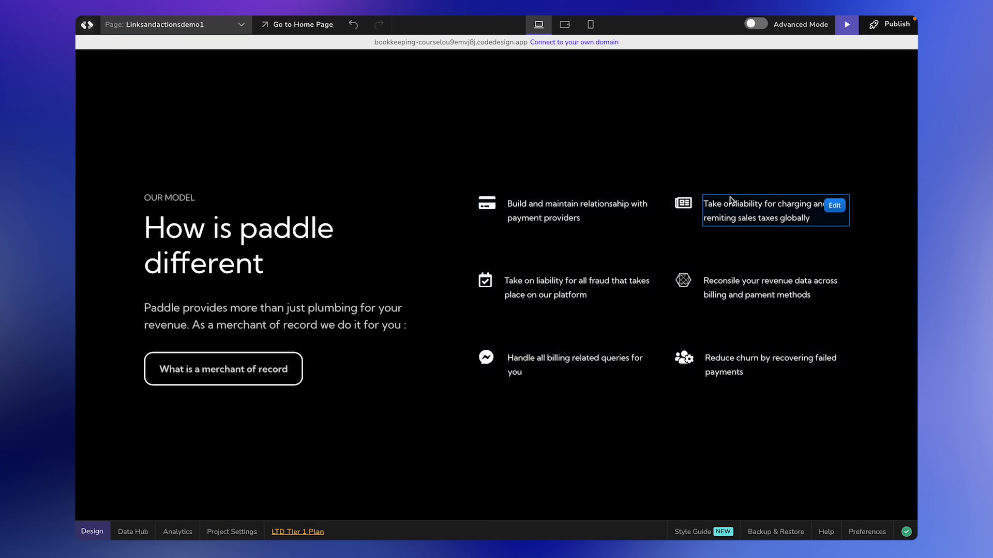
{"action": "left_click", "coordinate": [730, 198]}
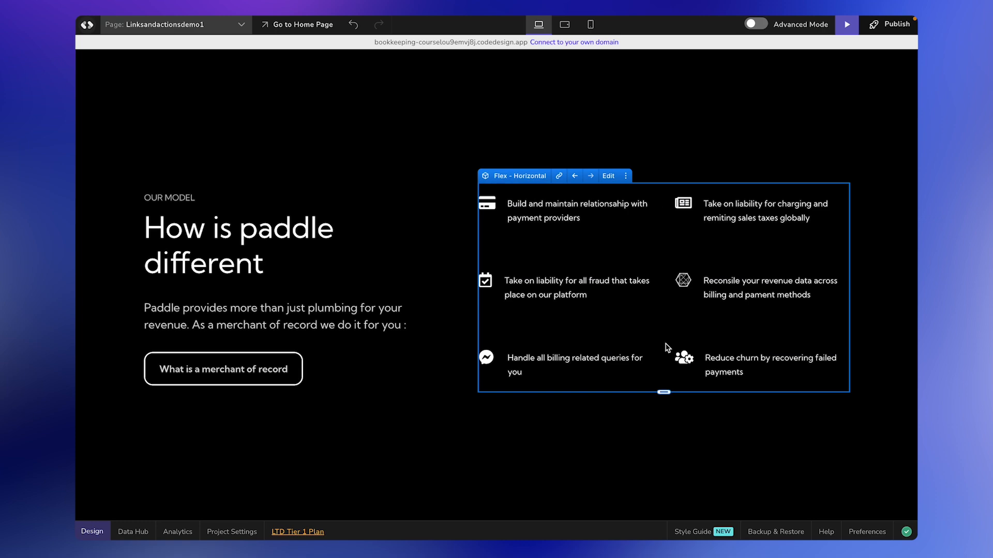
{"action": "scroll", "coordinate": [668, 348], "scroll_direction": "down", "scroll_amount": 2}
{"action": "scroll", "coordinate": [667, 348], "scroll_direction": "up", "scroll_amount": 5}
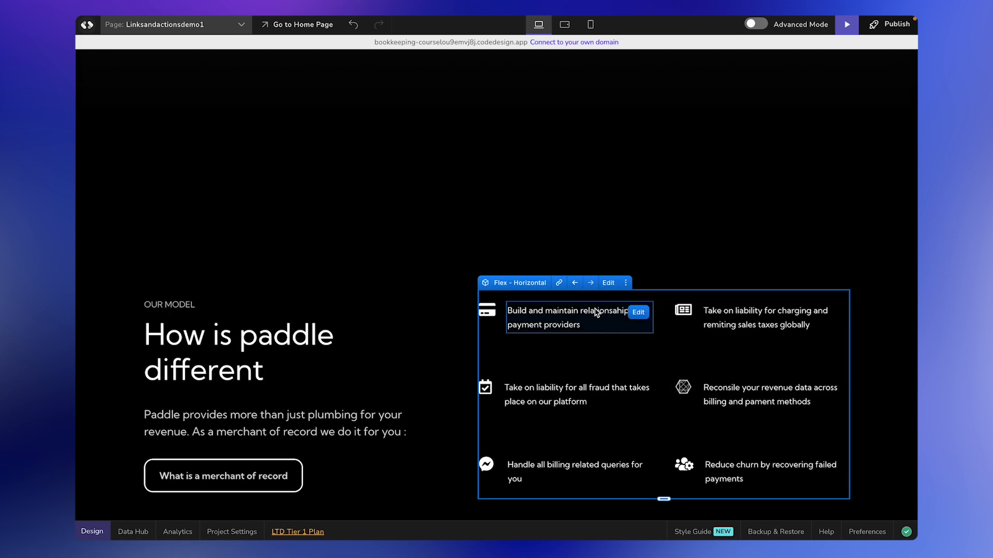
{"action": "left_click", "coordinate": [559, 283]}
{"action": "left_click", "coordinate": [453, 388]}
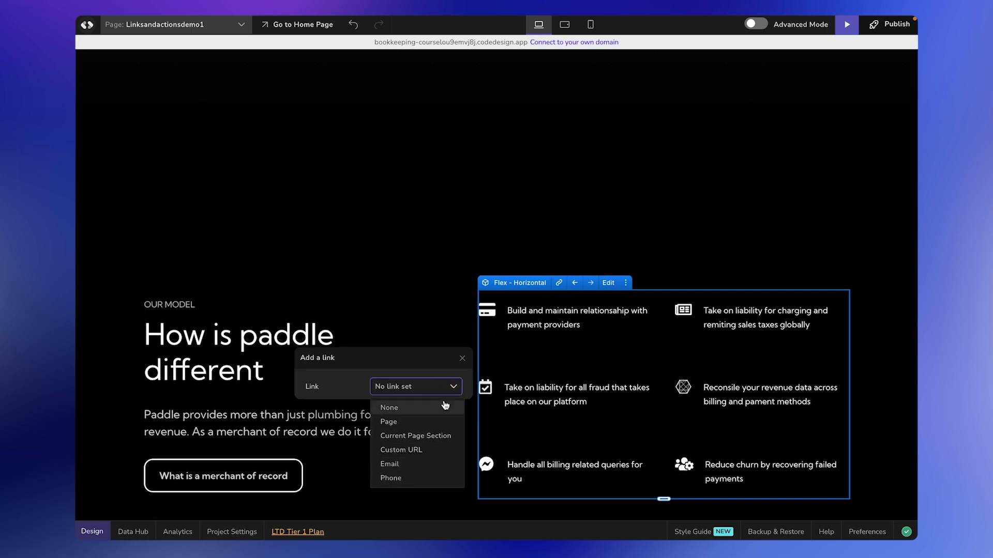
{"action": "left_click", "coordinate": [462, 358]}
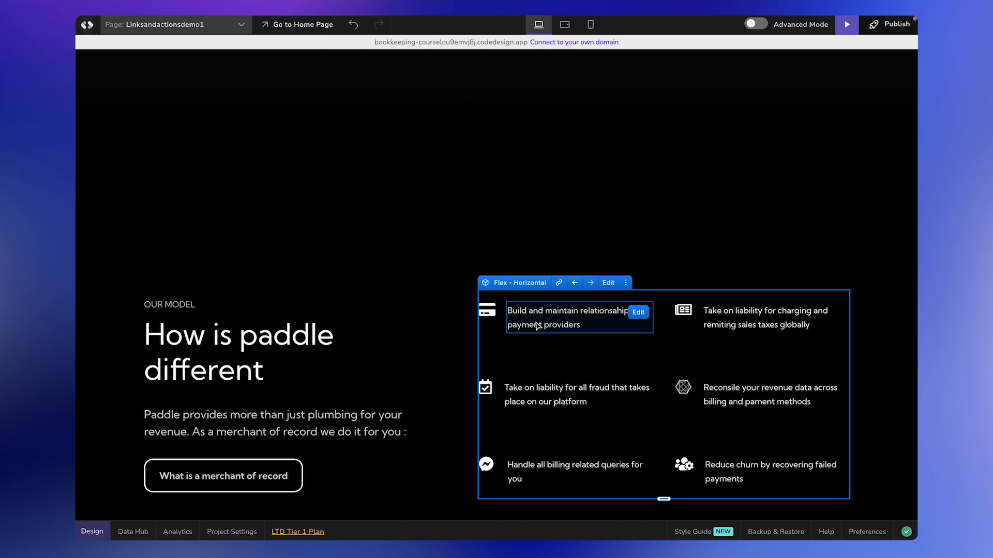
Turn Advanced Mode back on and expand the Link / Actions settings of the selected feature-text container
{"action": "scroll", "coordinate": [538, 325], "scroll_direction": "up", "scroll_amount": 10}
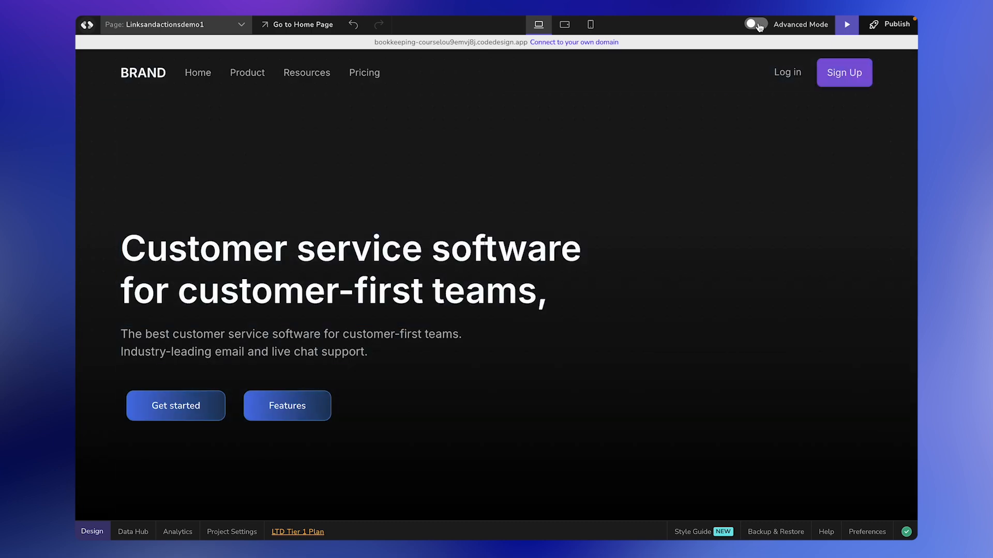
{"action": "left_click", "coordinate": [756, 24]}
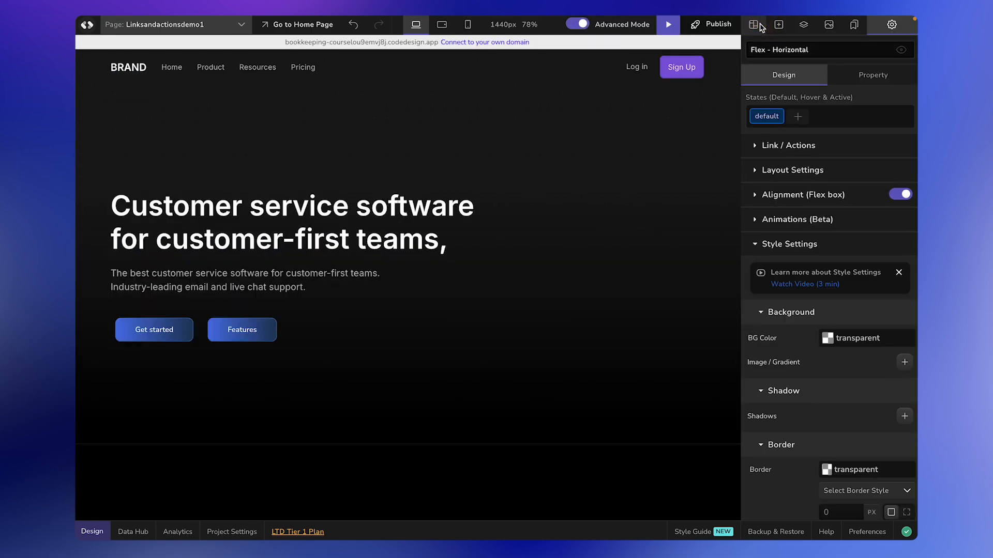
{"action": "scroll", "coordinate": [667, 160], "scroll_direction": "down", "scroll_amount": 2}
{"action": "left_click", "coordinate": [790, 148]}
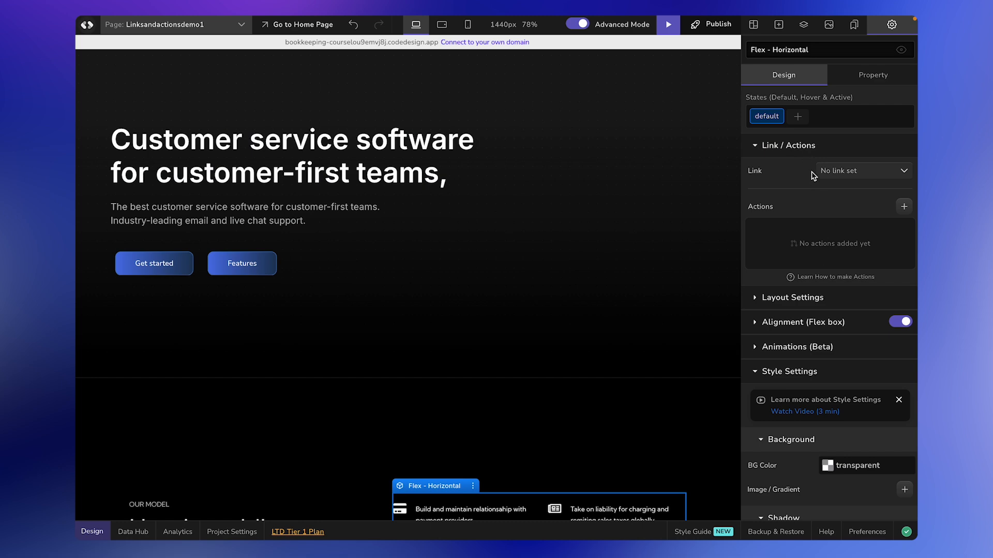
{"action": "scroll", "coordinate": [554, 295], "scroll_direction": "down", "scroll_amount": 3}
{"action": "scroll", "coordinate": [562, 271], "scroll_direction": "up", "scroll_amount": 3}
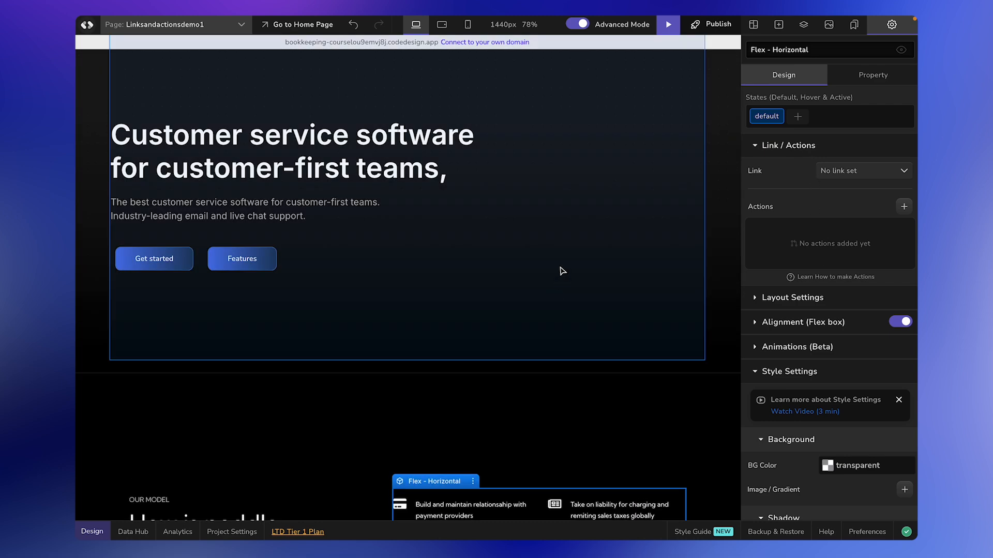
Set the link type of the hero section's Features button to Current Page Section
{"action": "left_click", "coordinate": [266, 262]}
{"action": "scroll", "coordinate": [371, 295], "scroll_direction": "down", "scroll_amount": 3}
{"action": "scroll", "coordinate": [371, 295], "scroll_direction": "up", "scroll_amount": 2}
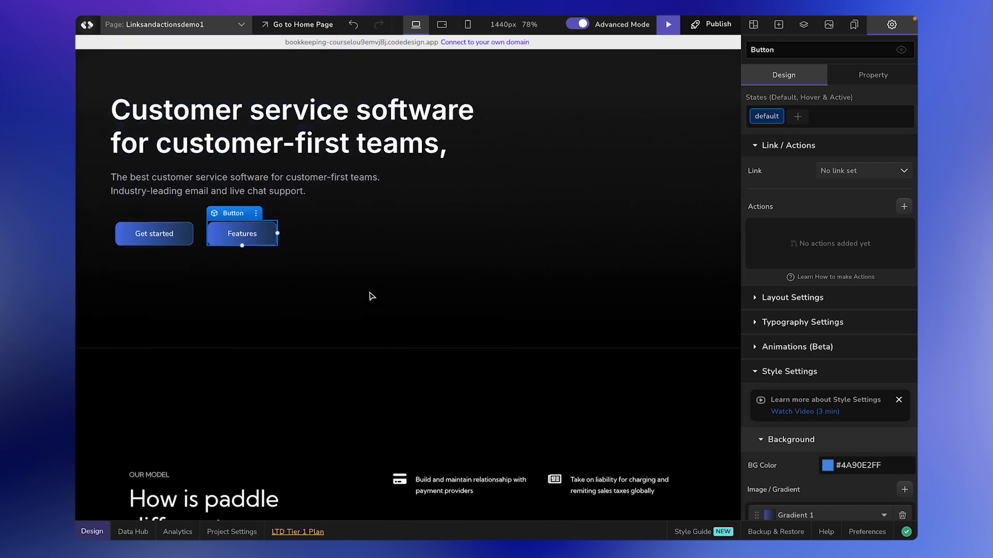
{"action": "left_click", "coordinate": [863, 170]}
{"action": "scroll", "coordinate": [696, 297], "scroll_direction": "down", "scroll_amount": 10}
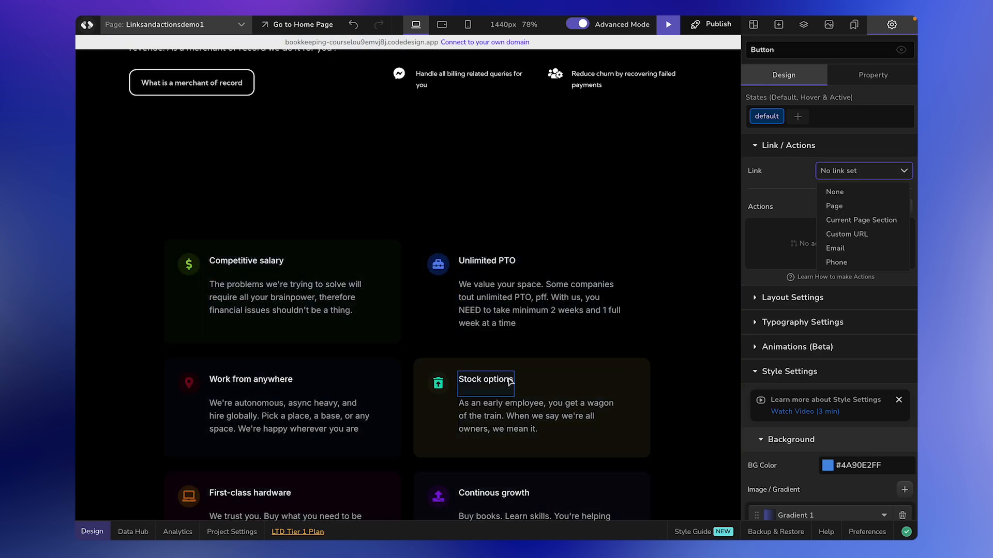
{"action": "scroll", "coordinate": [566, 196], "scroll_direction": "up", "scroll_amount": 3}
{"action": "scroll", "coordinate": [566, 197], "scroll_direction": "up", "scroll_amount": 6}
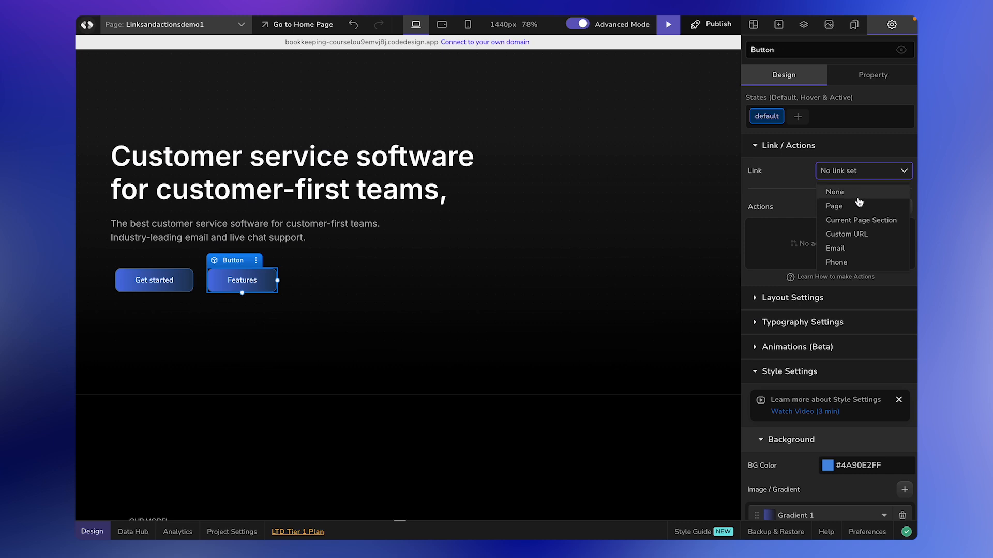
{"action": "left_click", "coordinate": [877, 224]}
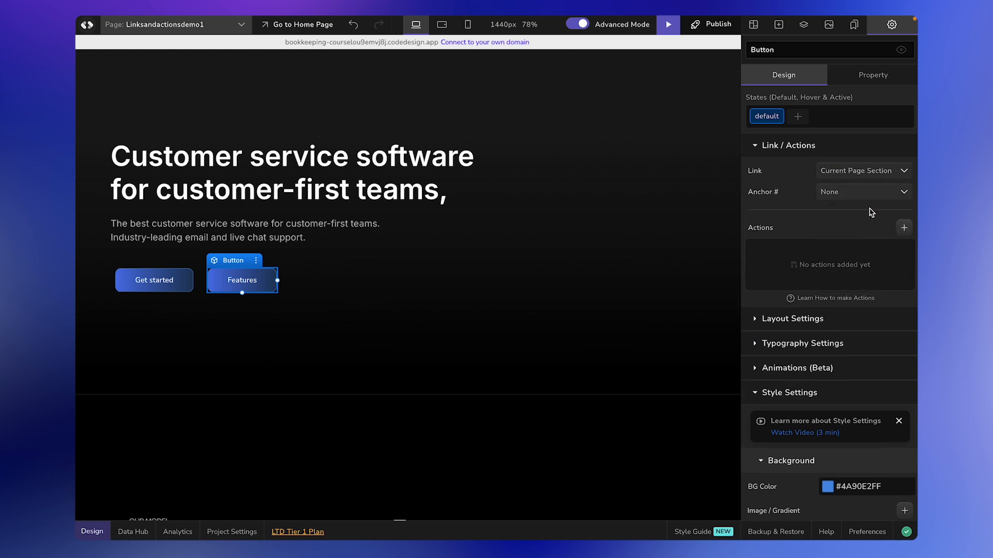
Check which anchors are available for the Features button's link
{"action": "left_click", "coordinate": [870, 193]}
{"action": "left_click", "coordinate": [871, 214]}
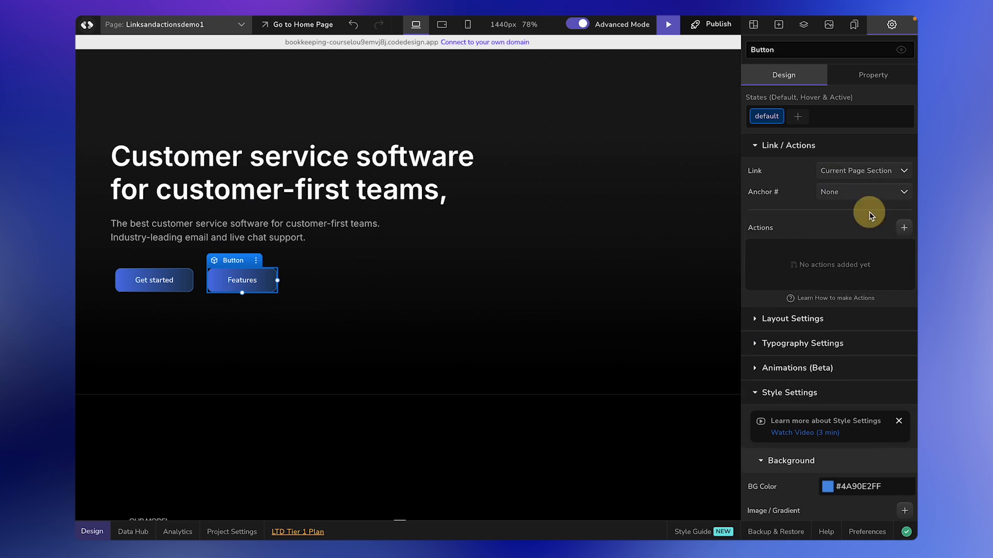
{"action": "left_click", "coordinate": [852, 196]}
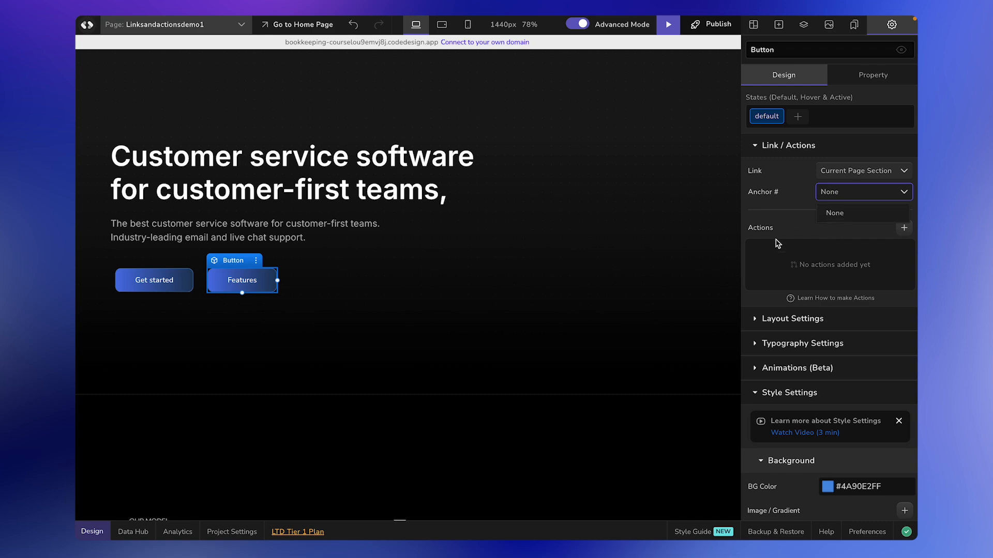
Give the container of benefit cards (Competitive salary, Unlimited PTO) the anchor name feature-section with Smooth behavior
{"action": "scroll", "coordinate": [682, 305], "scroll_direction": "down", "scroll_amount": 10}
{"action": "scroll", "coordinate": [681, 306], "scroll_direction": "down", "scroll_amount": 1}
{"action": "left_click", "coordinate": [682, 305]}
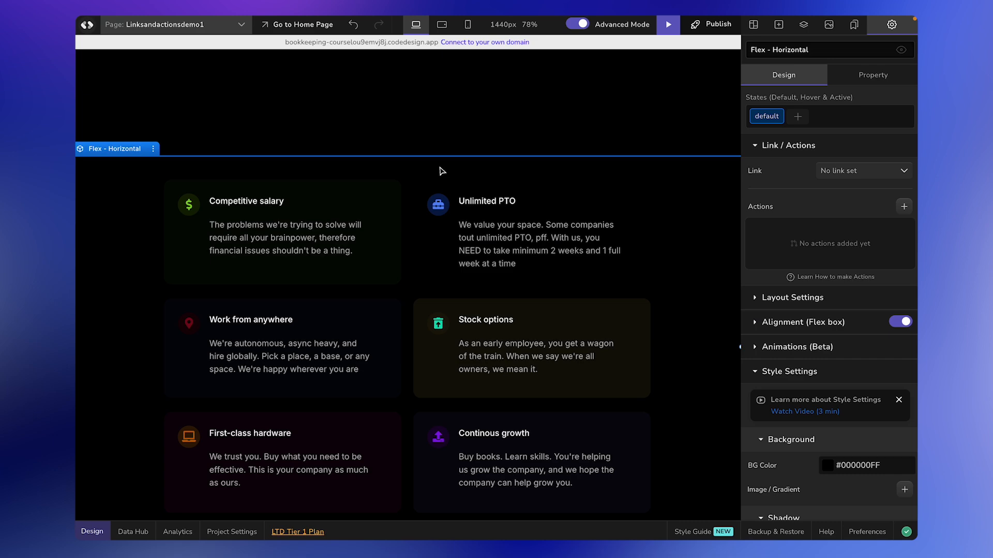
{"action": "scroll", "coordinate": [441, 170], "scroll_direction": "up", "scroll_amount": 5}
{"action": "scroll", "coordinate": [401, 326], "scroll_direction": "down", "scroll_amount": 3}
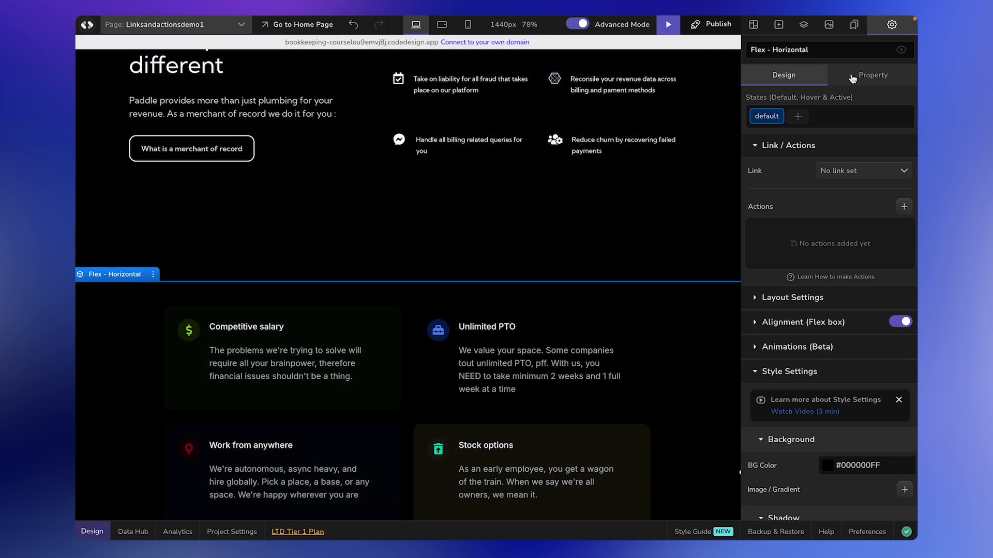
{"action": "left_click", "coordinate": [869, 75]}
{"action": "left_click", "coordinate": [862, 125]}
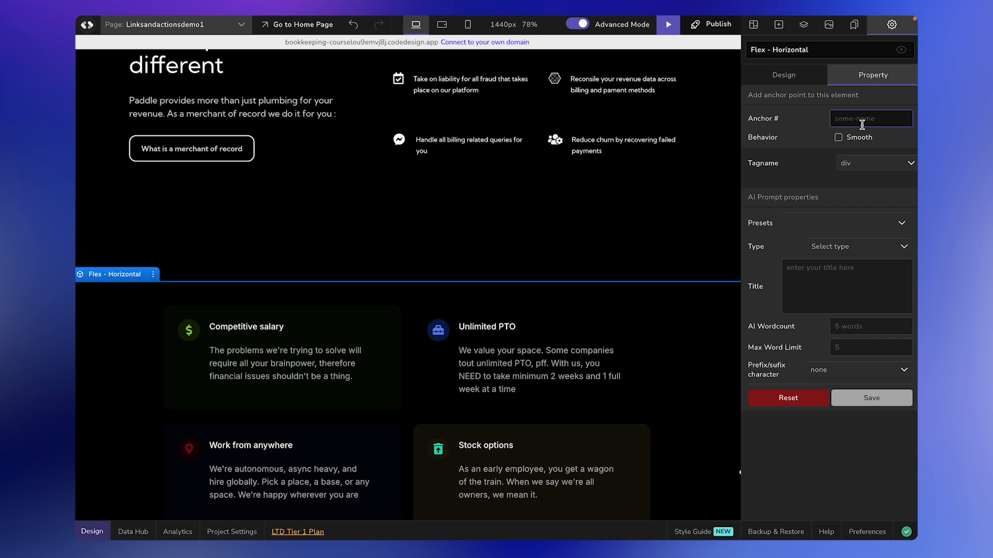
{"action": "type", "text": "feature-section"}
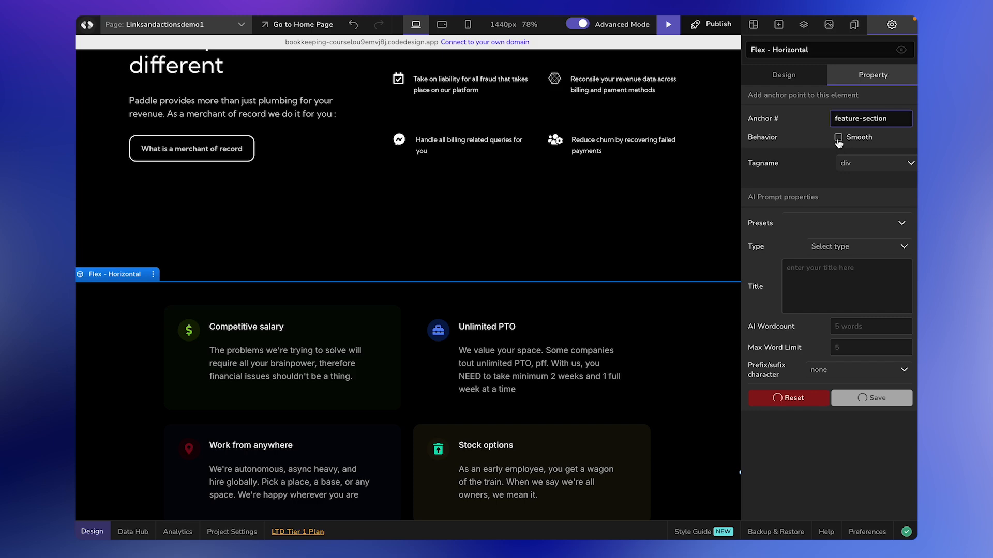
{"action": "left_click", "coordinate": [838, 138]}
Set the anchor of the Features button's link to feature-section
{"action": "scroll", "coordinate": [621, 186], "scroll_direction": "up", "scroll_amount": 10}
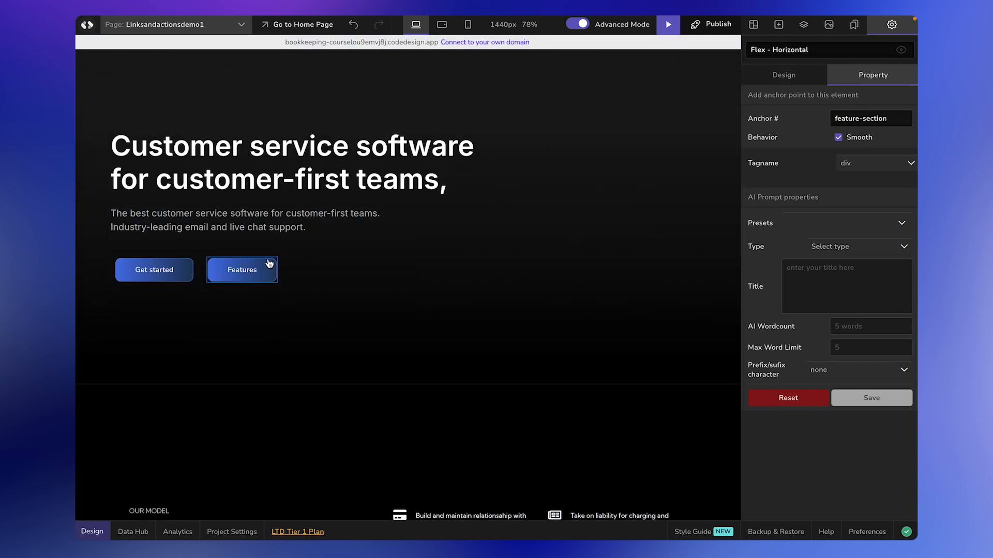
{"action": "left_click", "coordinate": [269, 264]}
{"action": "left_click", "coordinate": [756, 147]}
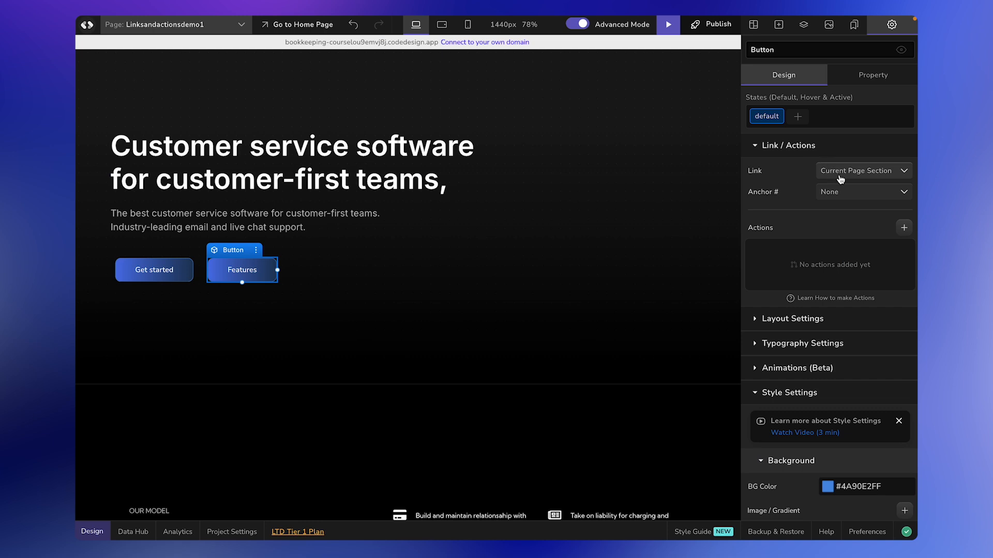
{"action": "left_click", "coordinate": [857, 197]}
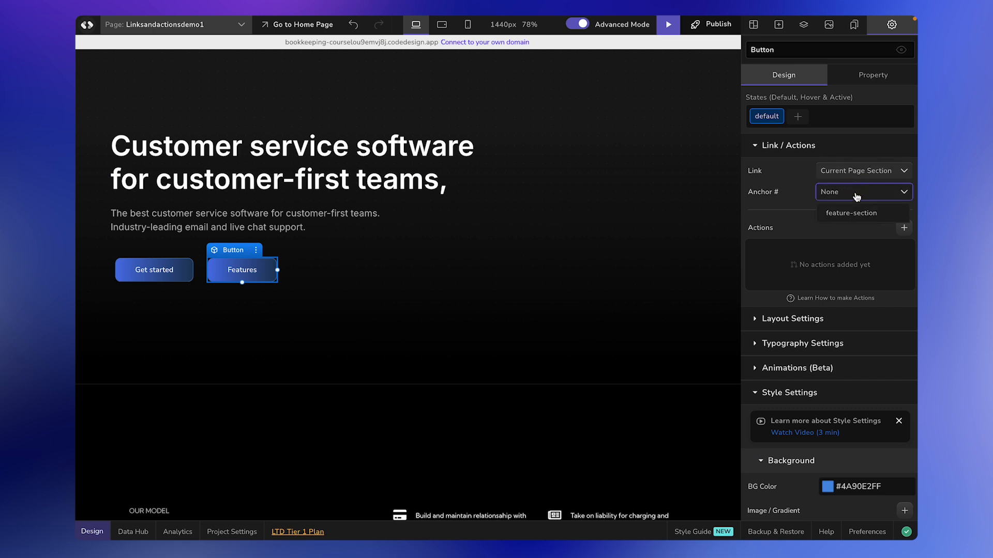
{"action": "left_click", "coordinate": [855, 219]}
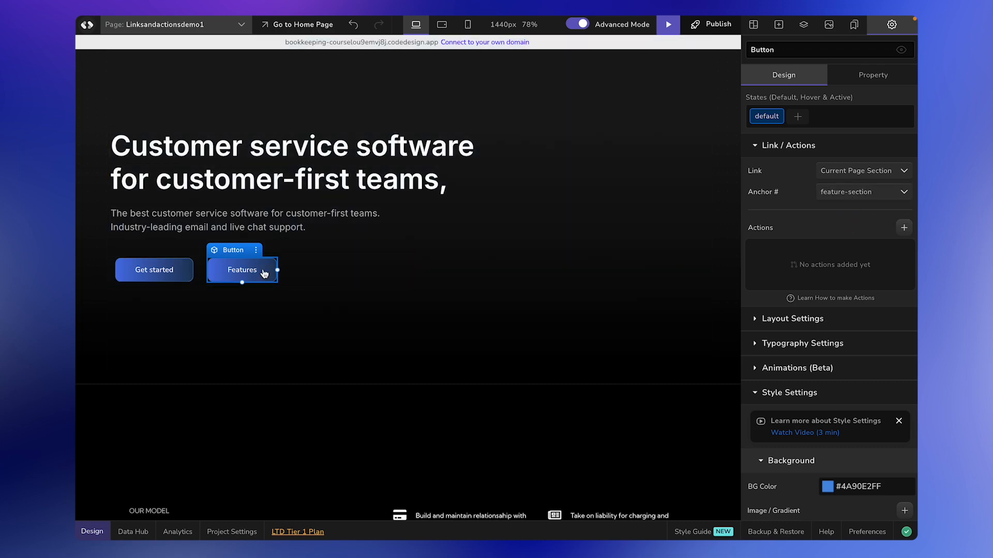
Publish the page and test the Features button on the live site
{"action": "scroll", "coordinate": [290, 319], "scroll_direction": "down", "scroll_amount": 15}
{"action": "scroll", "coordinate": [290, 319], "scroll_direction": "up", "scroll_amount": 12}
{"action": "scroll", "coordinate": [564, 213], "scroll_direction": "up", "scroll_amount": 2}
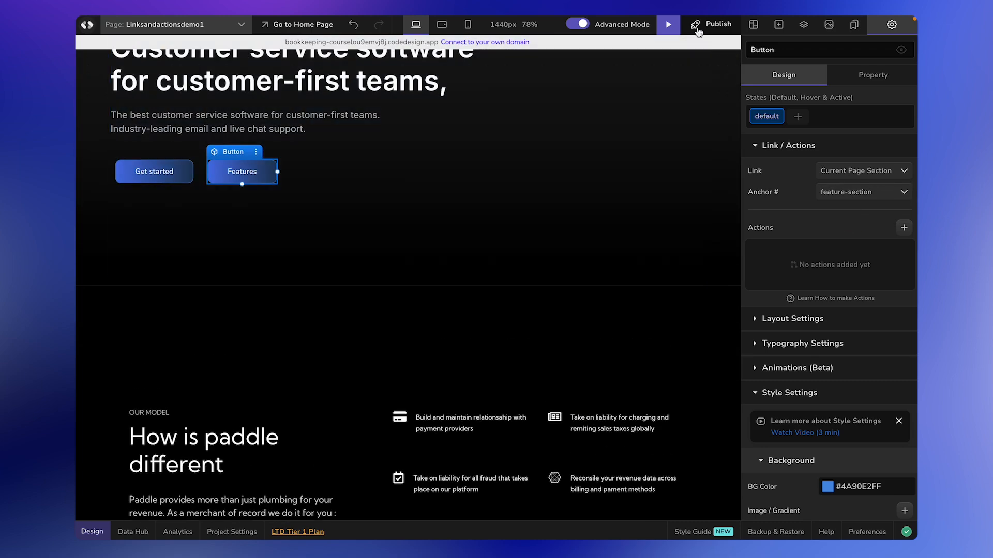
{"action": "left_click", "coordinate": [697, 26]}
{"action": "left_click", "coordinate": [655, 226]}
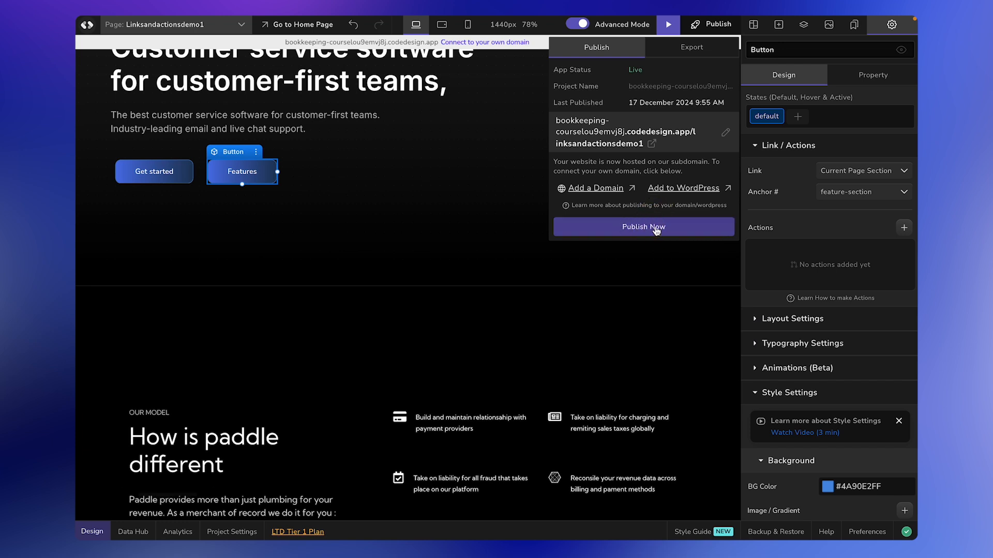
{"action": "left_click", "coordinate": [615, 143]}
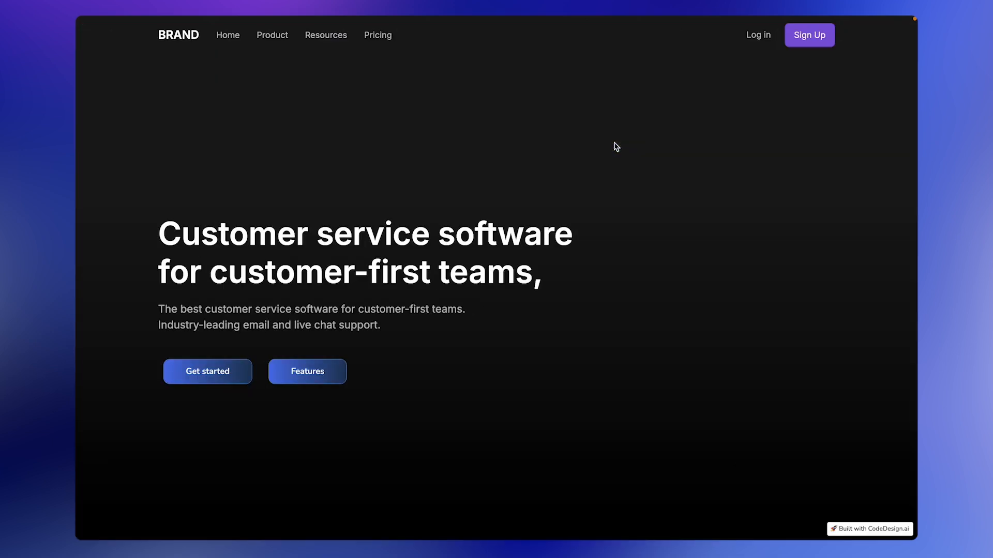
{"action": "left_click", "coordinate": [323, 372]}
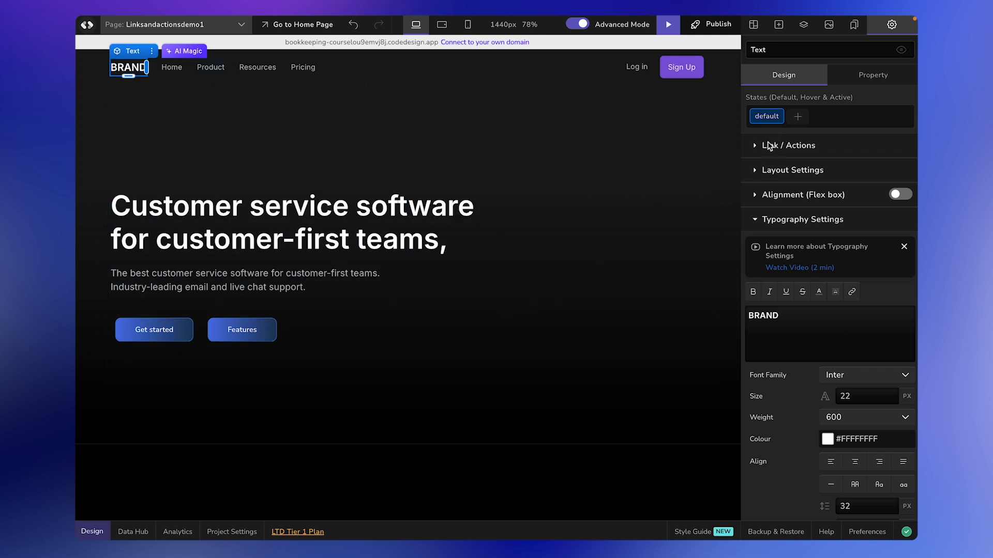
Review the BRAND text's link options and select Home as the page its Page link opens
{"action": "left_click", "coordinate": [756, 148]}
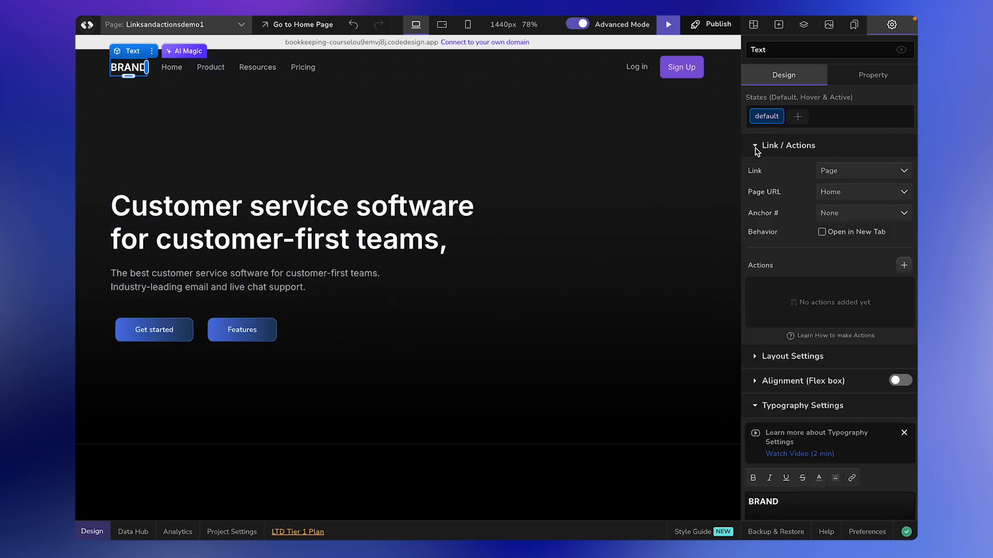
{"action": "left_click", "coordinate": [847, 171]}
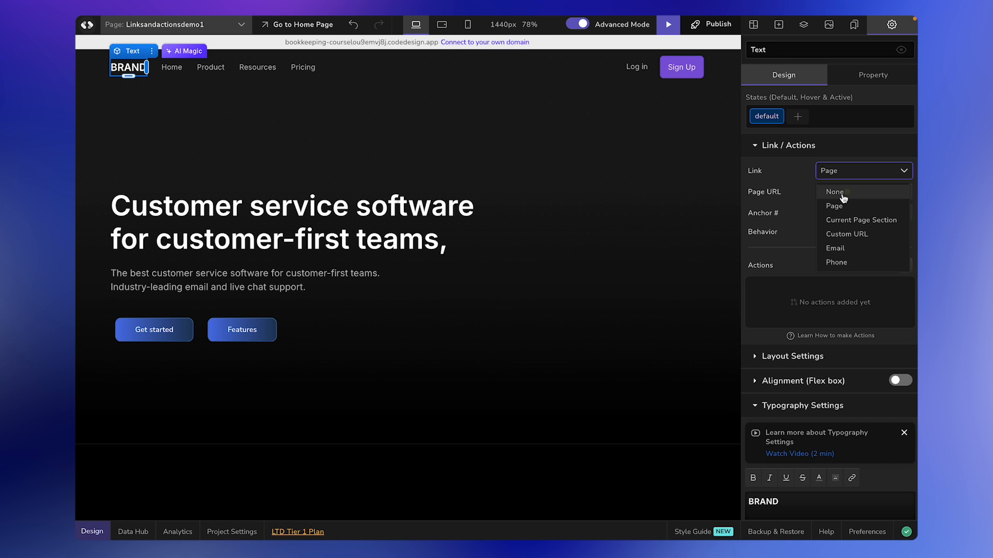
{"action": "left_click", "coordinate": [798, 179]}
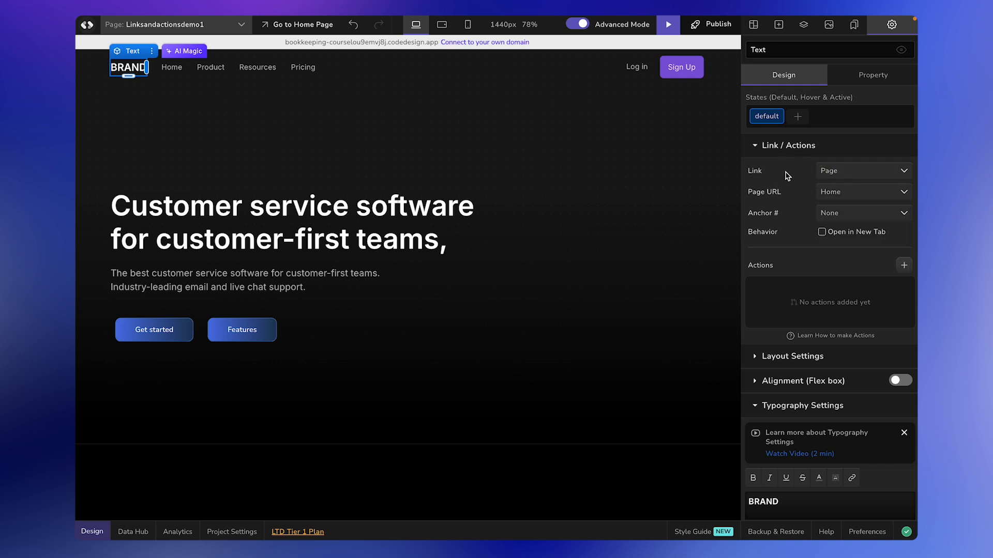
{"action": "left_click", "coordinate": [874, 170]}
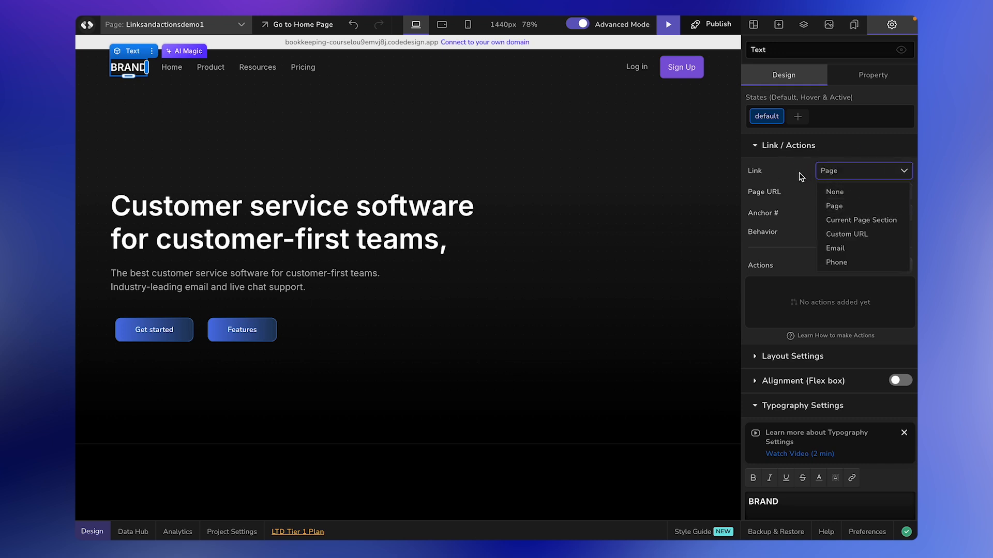
{"action": "left_click", "coordinate": [833, 198]}
{"action": "left_click", "coordinate": [833, 199]}
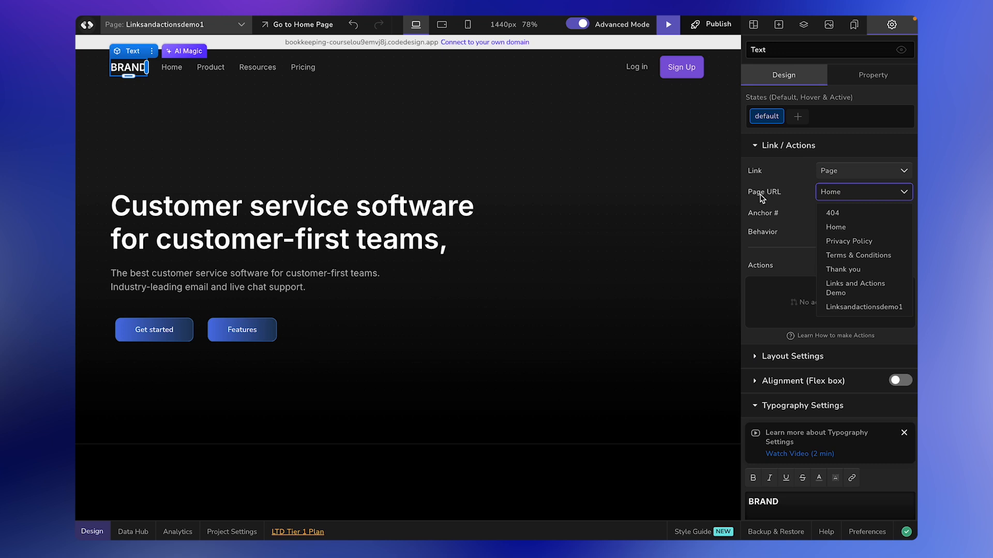
{"action": "scroll", "coordinate": [853, 297], "scroll_direction": "down", "scroll_amount": 1}
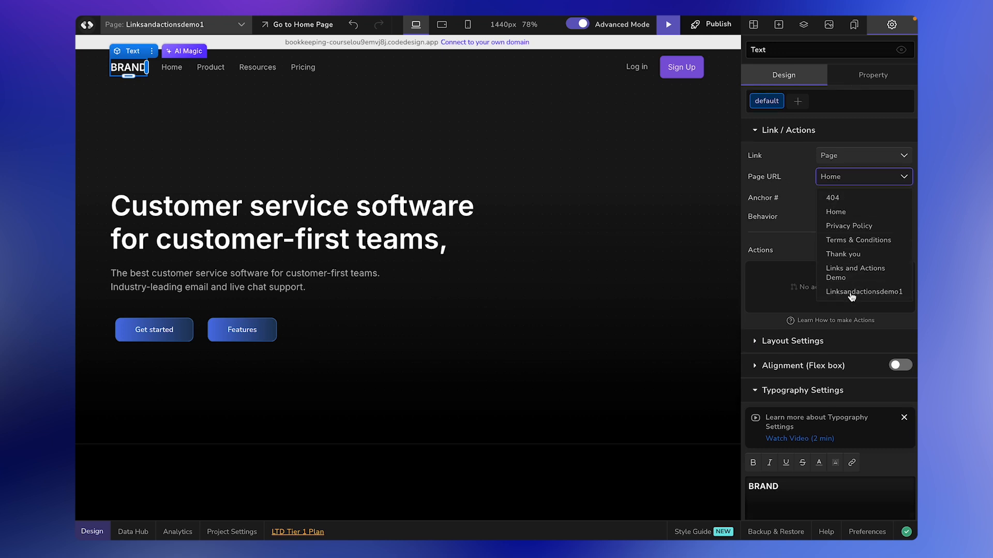
{"action": "left_click", "coordinate": [842, 207]}
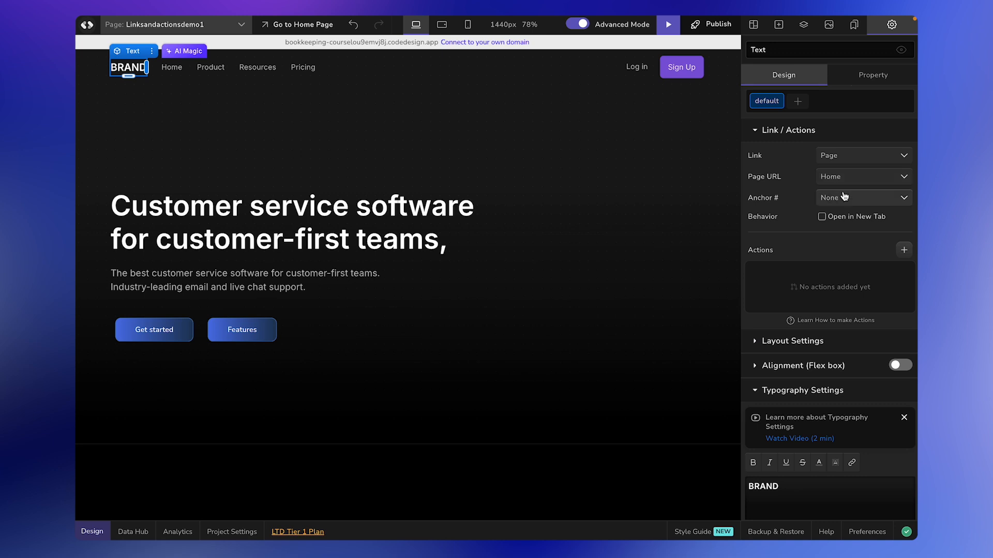
Check the anchor choices available for the BRAND text's page link
{"action": "left_click", "coordinate": [841, 204]}
{"action": "left_click", "coordinate": [793, 201]}
{"action": "scroll", "coordinate": [795, 205], "scroll_direction": "up", "scroll_amount": 1}
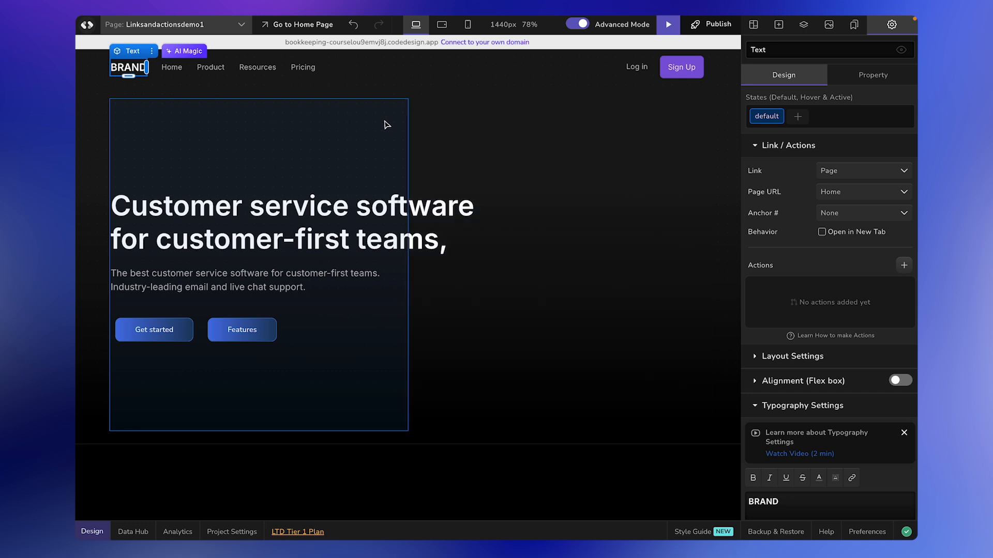
Try the Email link type on the Product navigation text and set its link type to Phone
{"action": "left_click", "coordinate": [215, 73]}
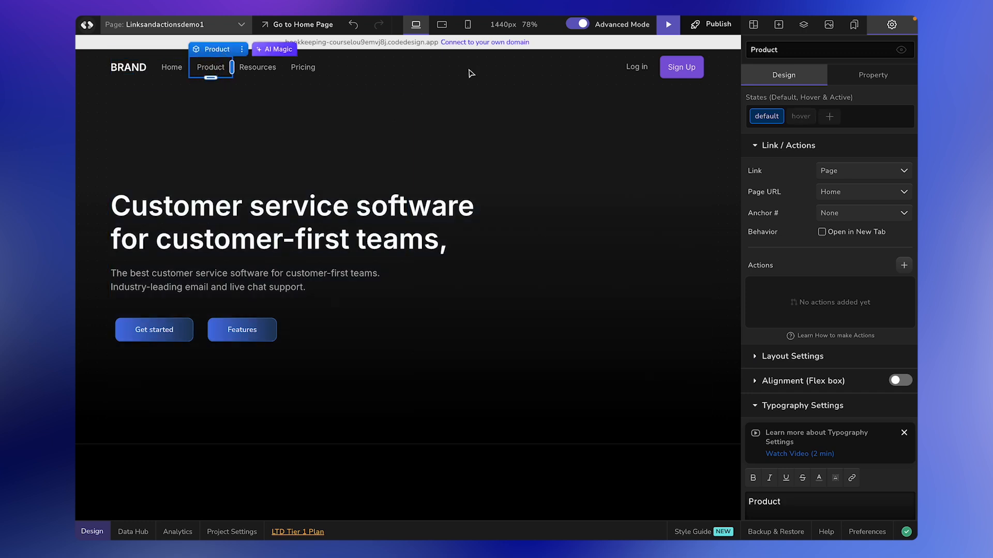
{"action": "left_click", "coordinate": [895, 171]}
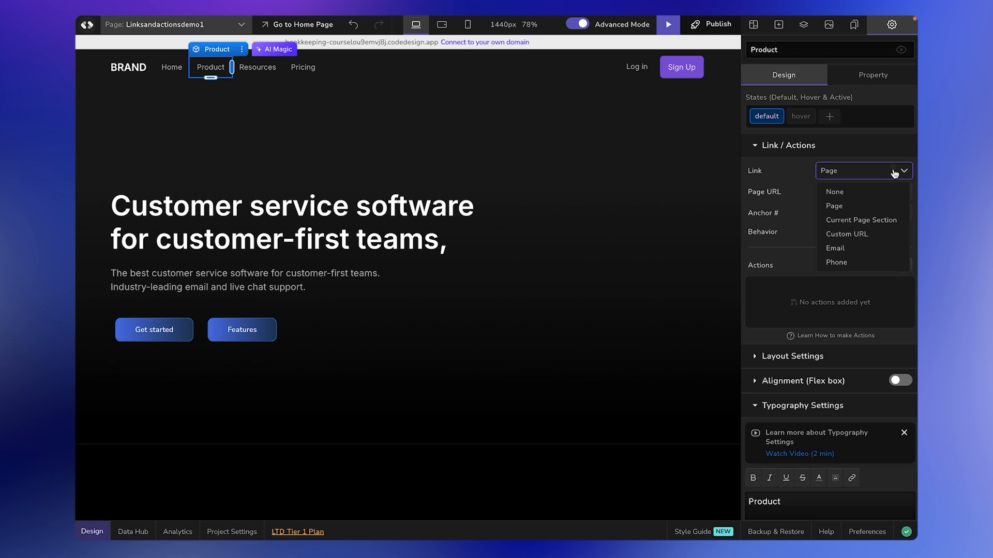
{"action": "left_click", "coordinate": [892, 235]}
{"action": "left_click", "coordinate": [846, 193]}
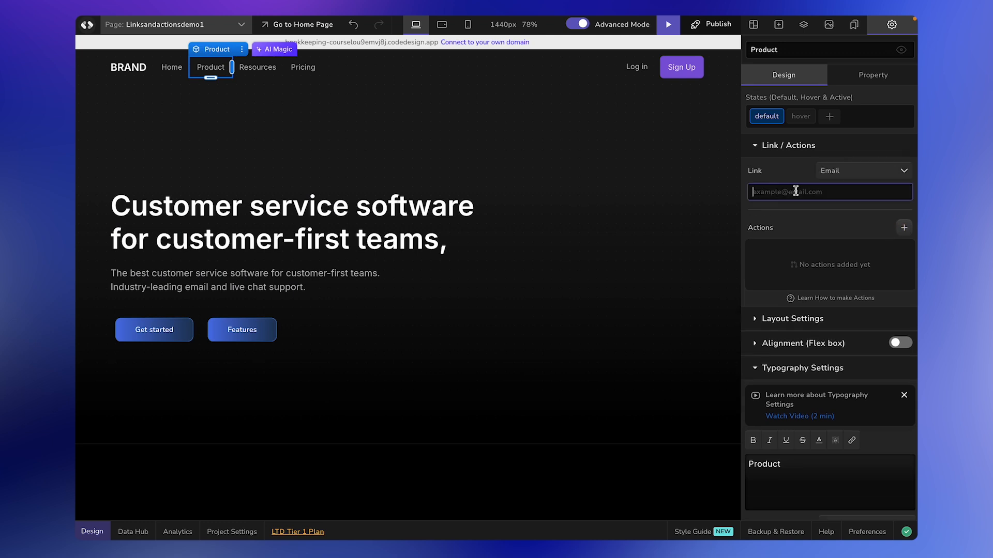
{"action": "left_click", "coordinate": [826, 176]}
{"action": "left_click", "coordinate": [837, 264]}
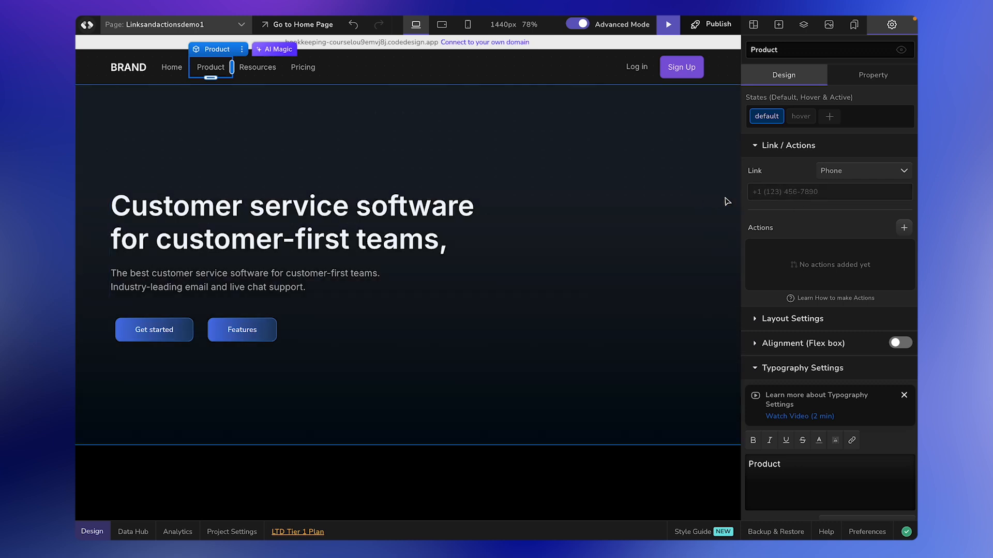
{"action": "left_click", "coordinate": [536, 224]}
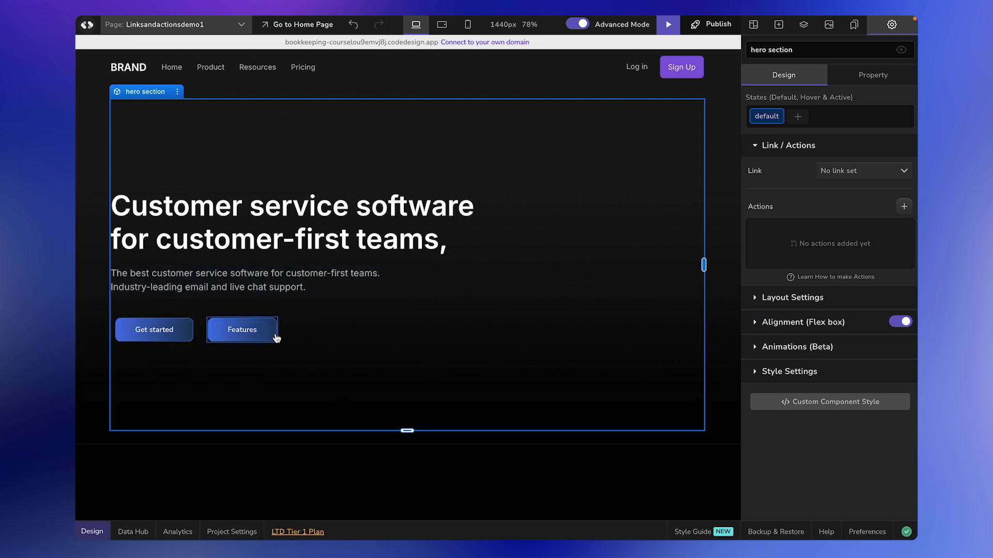
Find the POPUP CONT container in the layer structure and try its Show on load setting with both Hide and Show
{"action": "left_click", "coordinate": [803, 24]}
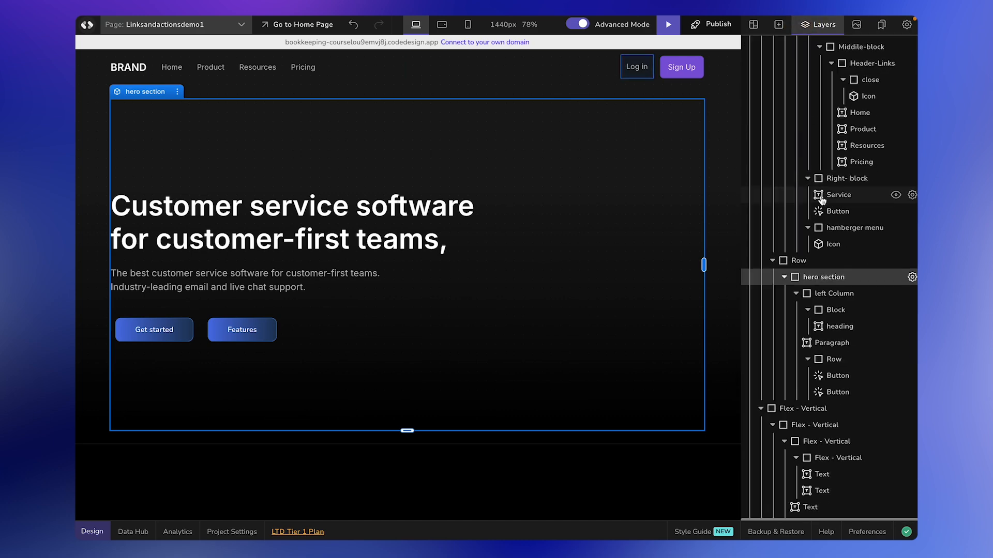
{"action": "scroll", "coordinate": [822, 201], "scroll_direction": "down", "scroll_amount": 8}
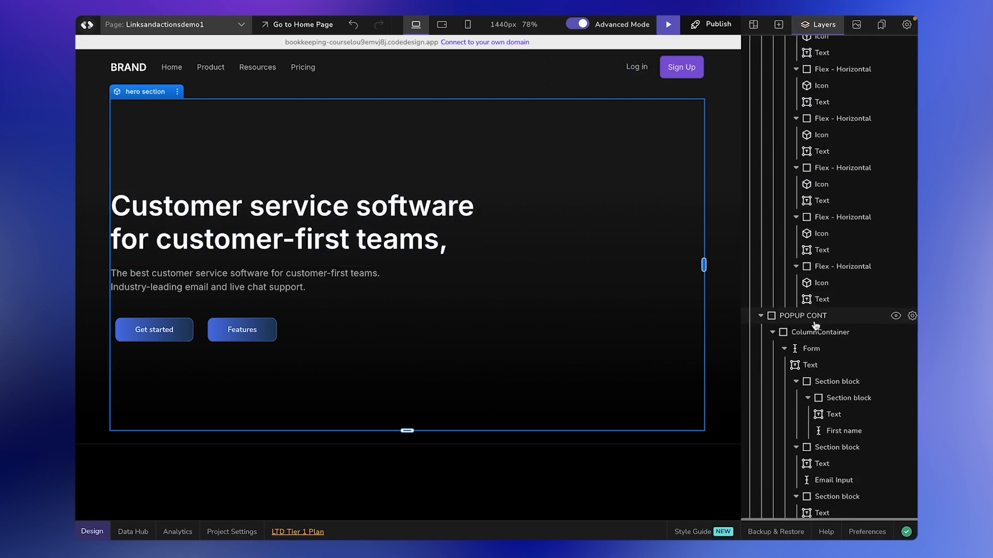
{"action": "left_click", "coordinate": [812, 318]}
{"action": "left_click", "coordinate": [912, 277]}
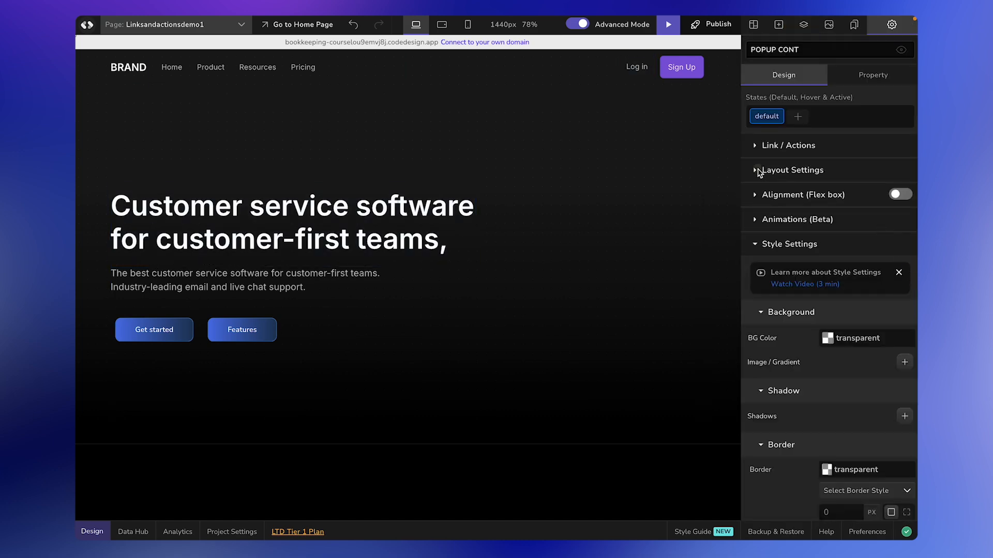
{"action": "left_click", "coordinate": [758, 171]}
{"action": "left_click", "coordinate": [902, 368]}
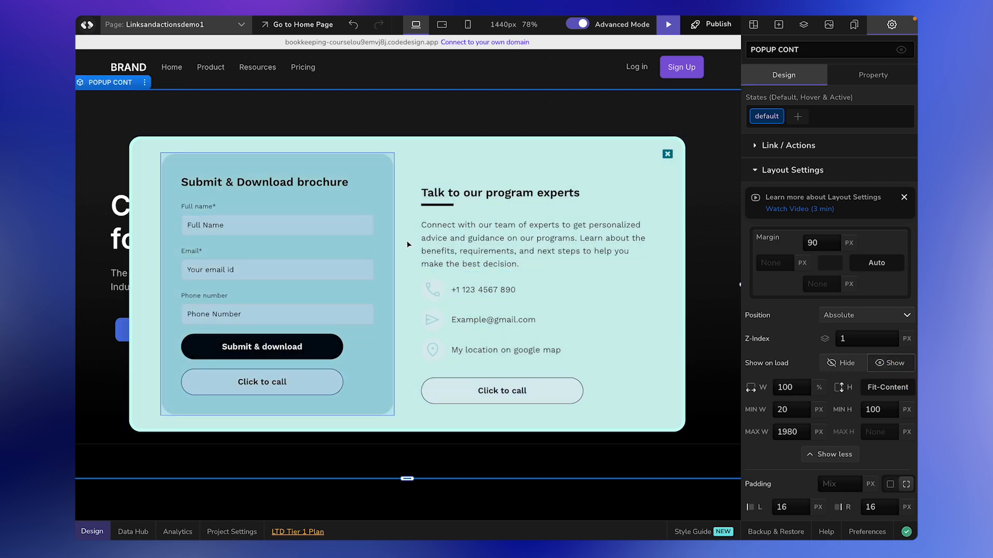
{"action": "left_click", "coordinate": [850, 370]}
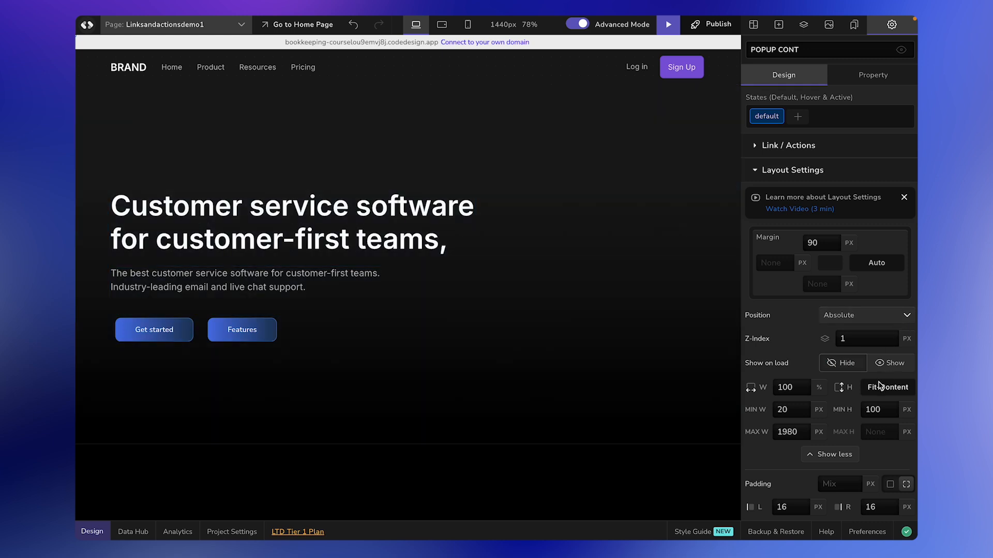
{"action": "left_click", "coordinate": [889, 363]}
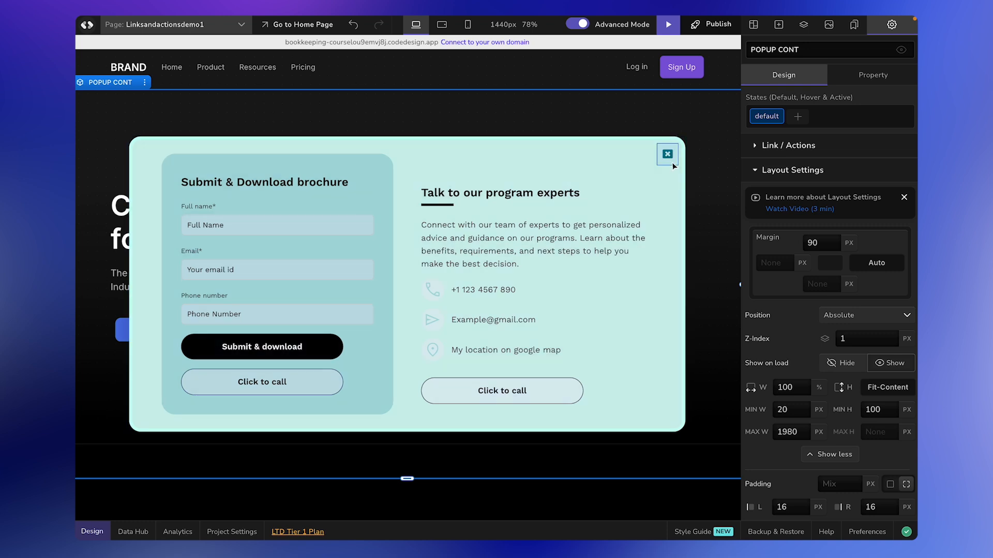
Add an On Click action to the block that holds the popup's close icon
{"action": "left_click", "coordinate": [669, 153]}
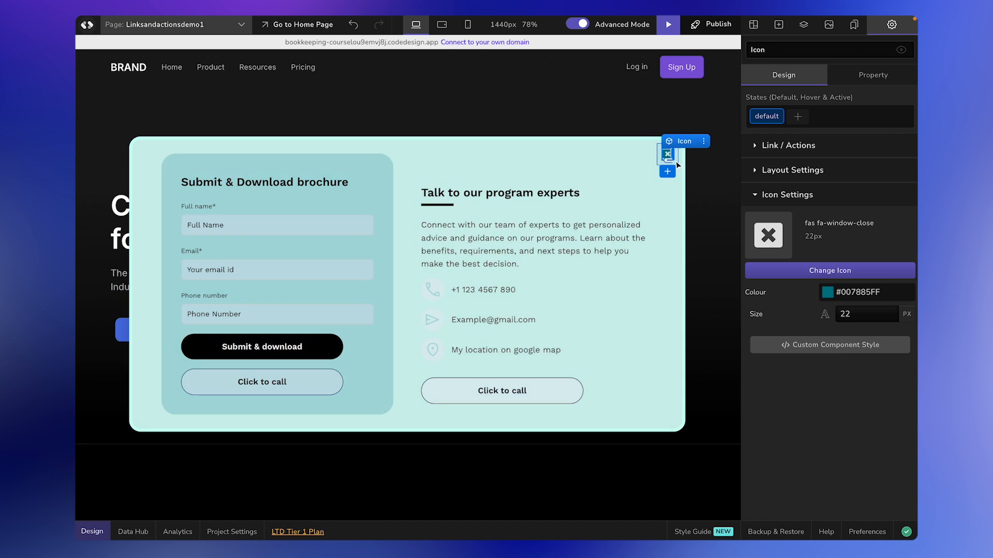
{"action": "left_click", "coordinate": [677, 165]}
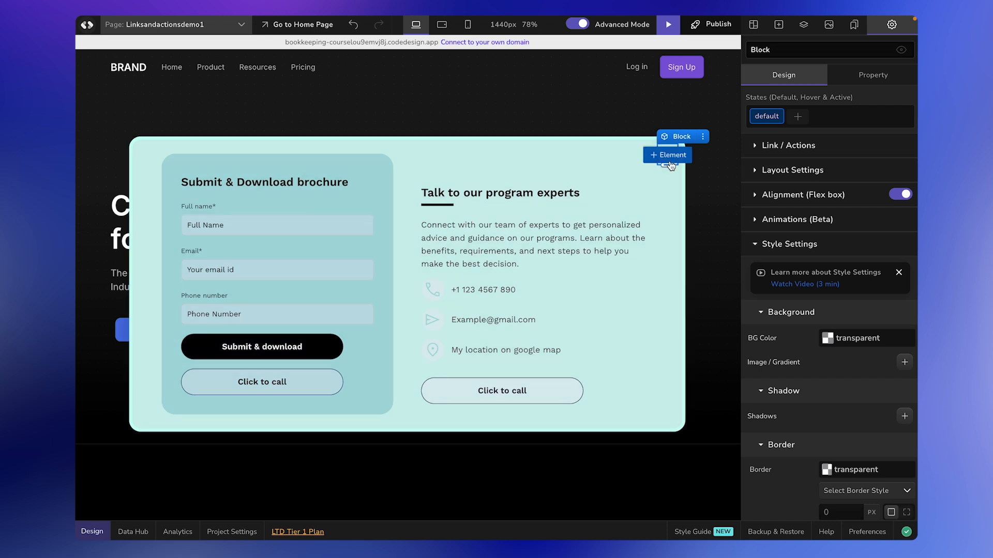
{"action": "left_click", "coordinate": [754, 147]}
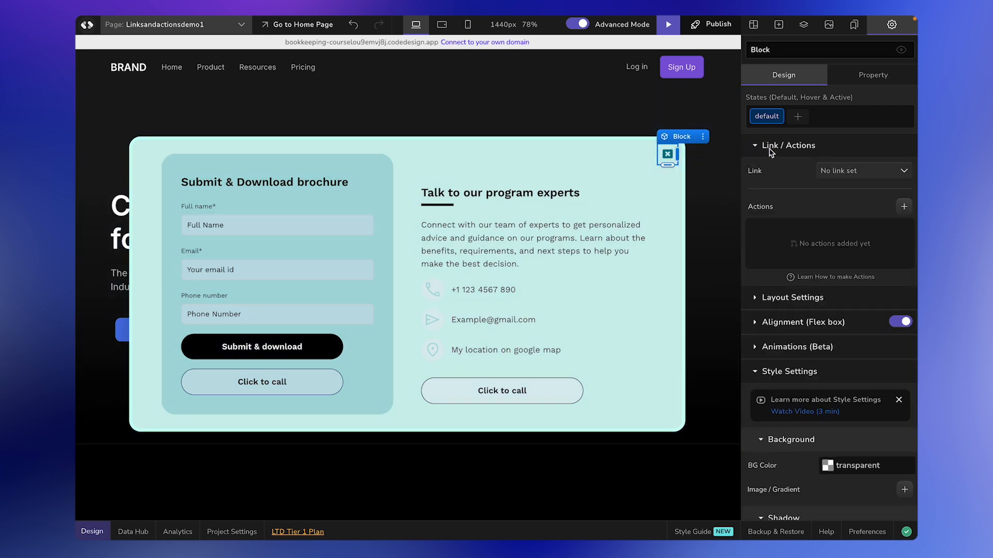
{"action": "left_click", "coordinate": [904, 208]}
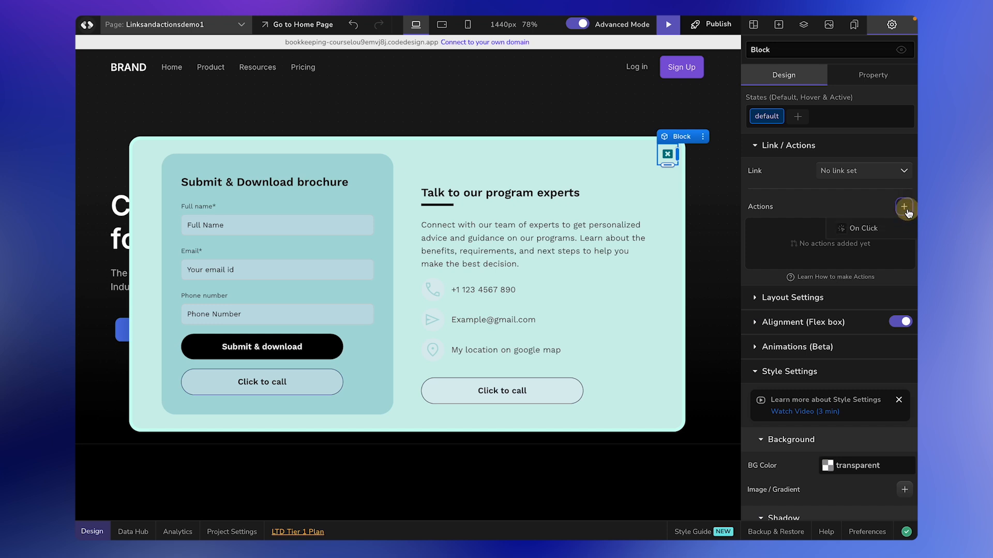
{"action": "left_click", "coordinate": [878, 230]}
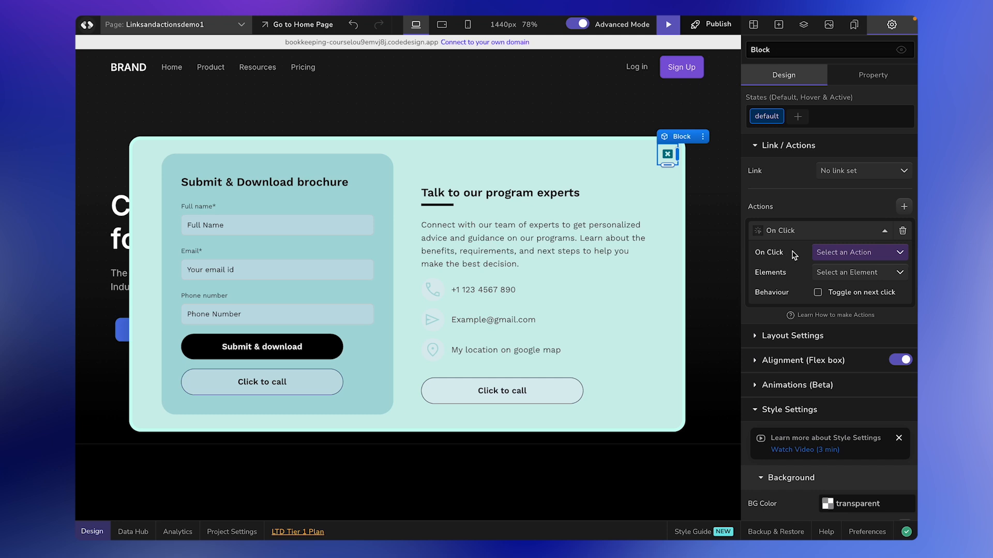
Set the close block's On Click action to Hide Element with POPUP CONT as the element
{"action": "left_click", "coordinate": [840, 253]}
{"action": "left_click", "coordinate": [838, 284]}
{"action": "left_click", "coordinate": [848, 272]}
{"action": "scroll", "coordinate": [864, 341], "scroll_direction": "down", "scroll_amount": 5}
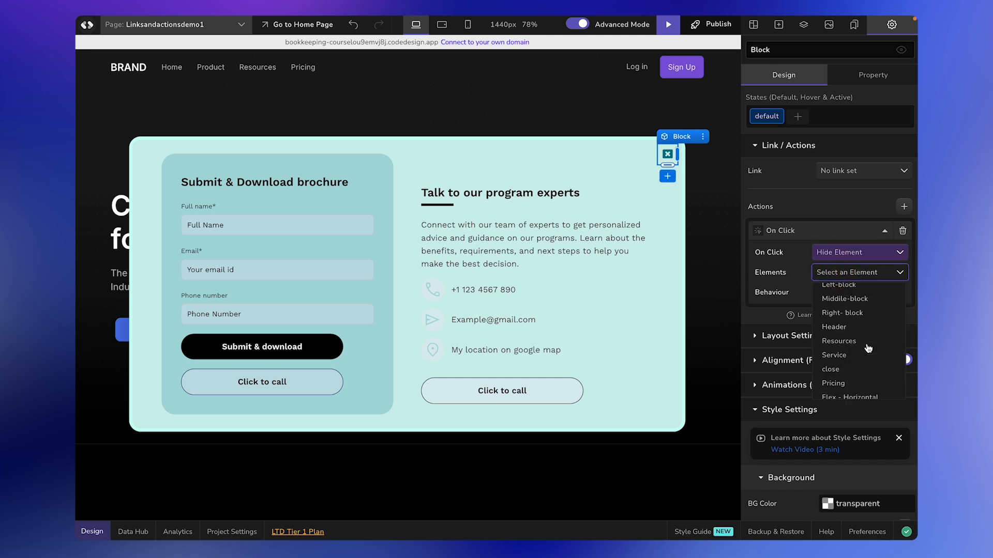
{"action": "scroll", "coordinate": [863, 347], "scroll_direction": "down", "scroll_amount": 5}
{"action": "left_click", "coordinate": [848, 337]}
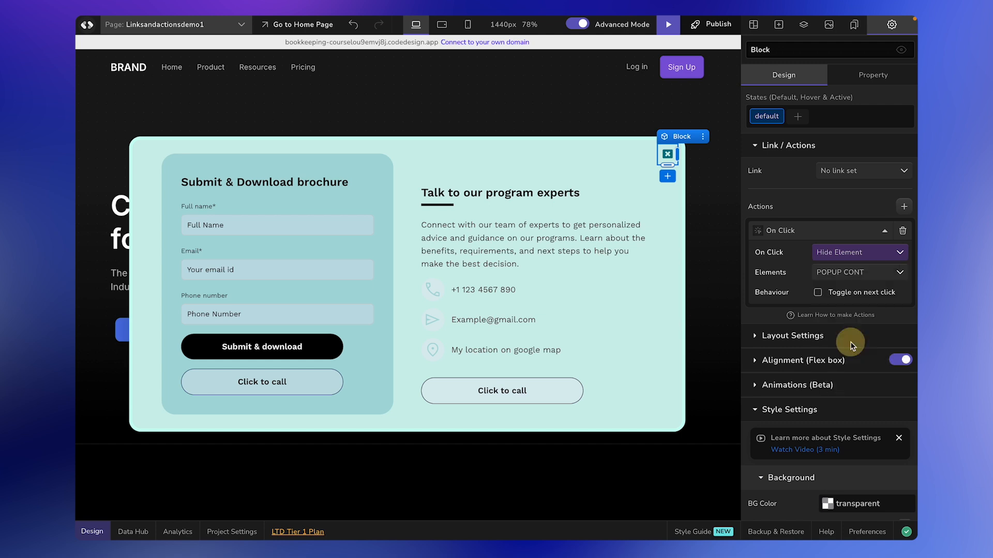
Set the POPUP CONT container's Show on load option to Hide
{"action": "left_click", "coordinate": [699, 220]}
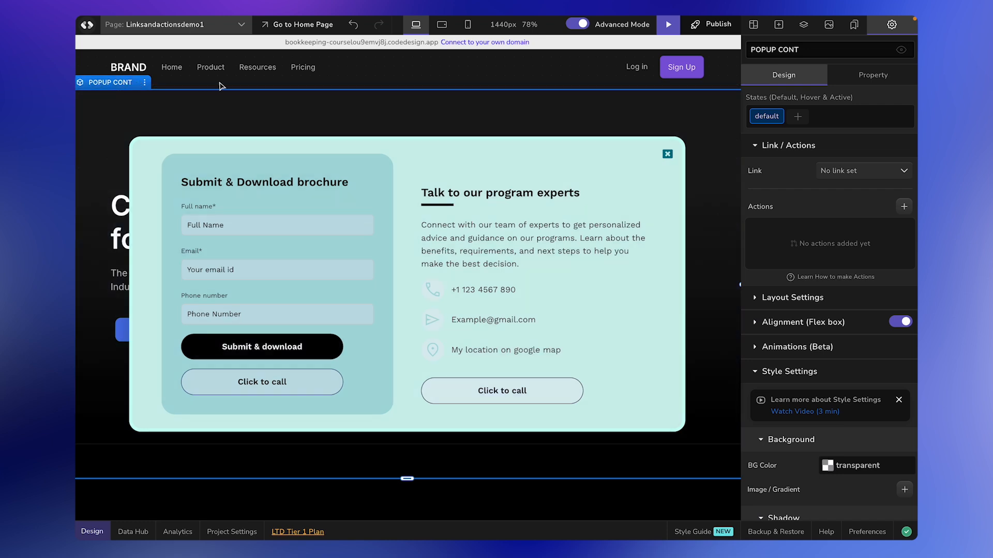
{"action": "left_click", "coordinate": [668, 154]}
{"action": "left_click", "coordinate": [616, 122]}
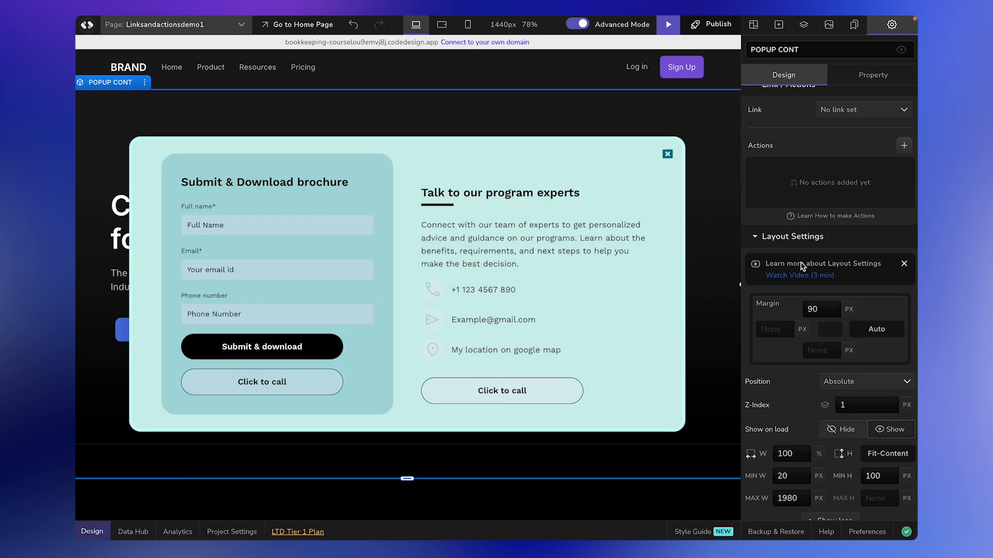
{"action": "scroll", "coordinate": [851, 413], "scroll_direction": "down", "scroll_amount": 1}
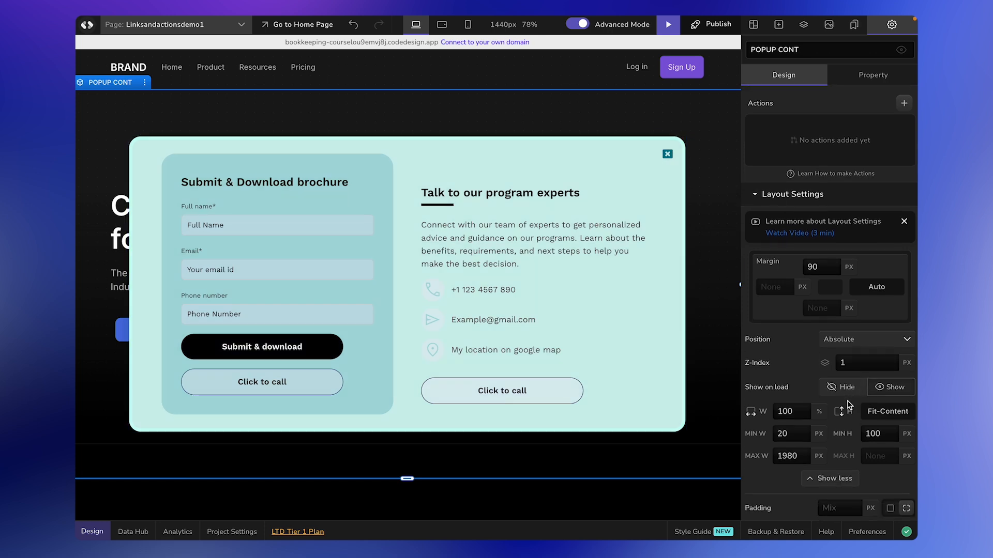
{"action": "left_click", "coordinate": [844, 388]}
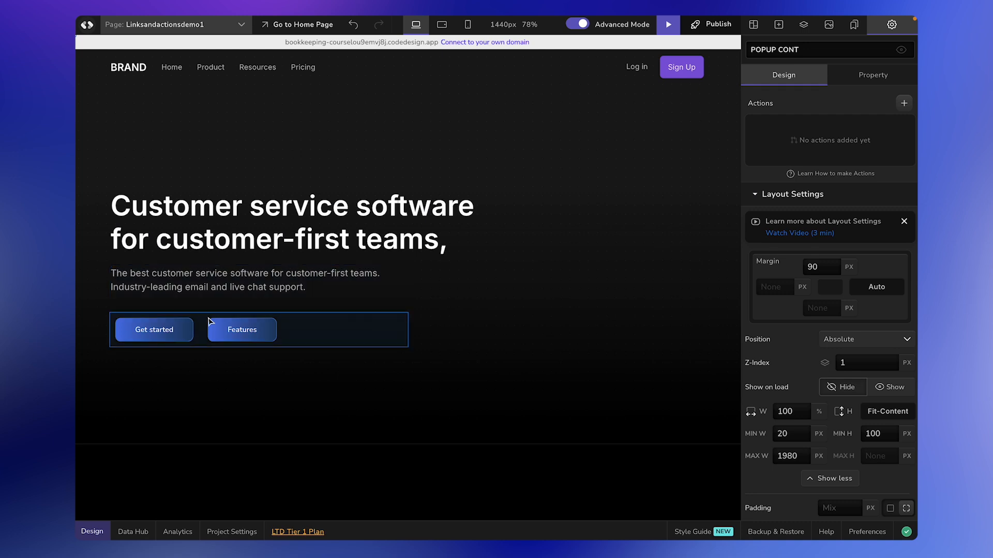
Add an On Click action to the Get started button
{"action": "left_click", "coordinate": [187, 337]}
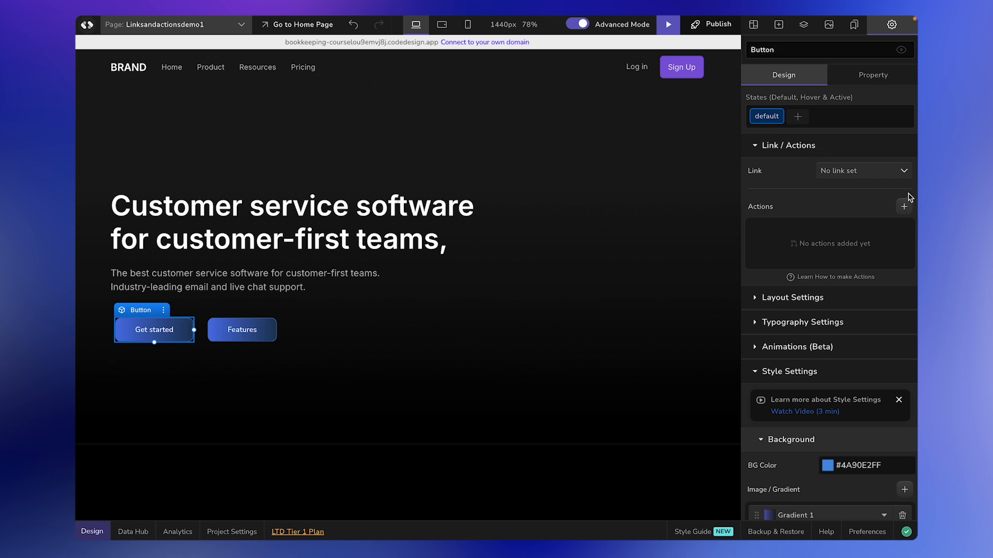
{"action": "left_click", "coordinate": [904, 207]}
{"action": "left_click", "coordinate": [892, 230]}
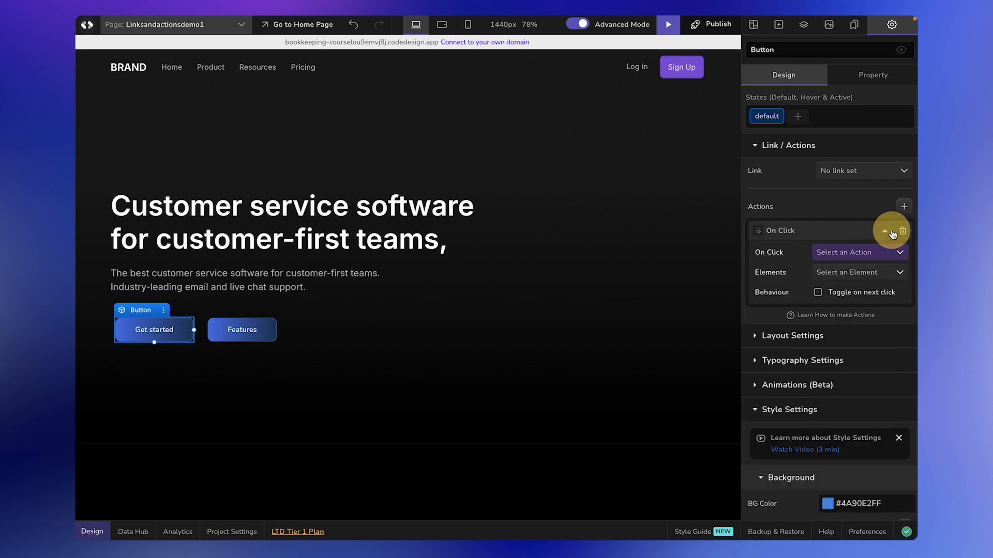
Set the Get started button's On Click action to Show Element with POPUP CONT as the element
{"action": "left_click", "coordinate": [885, 252]}
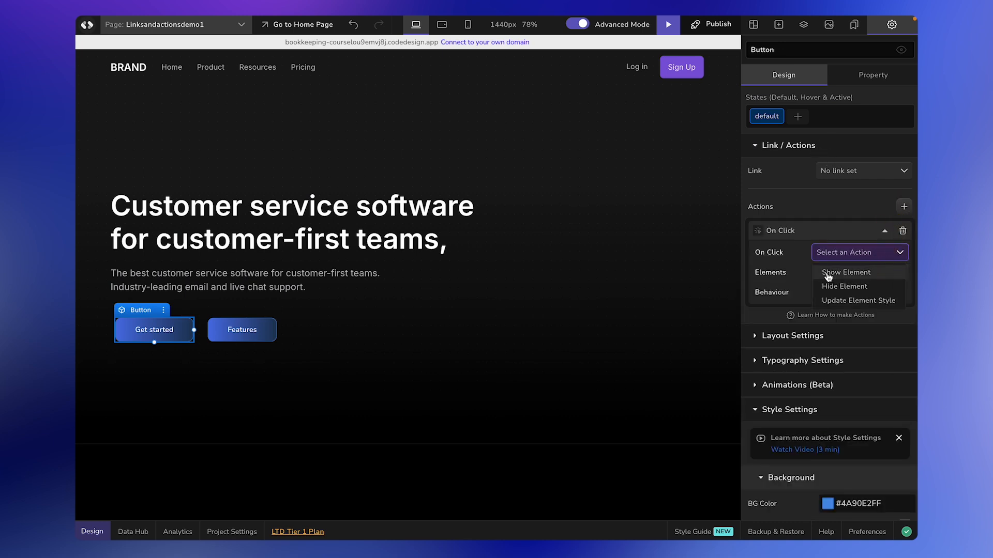
{"action": "left_click", "coordinate": [874, 273]}
{"action": "left_click", "coordinate": [874, 272]}
{"action": "scroll", "coordinate": [871, 370], "scroll_direction": "down", "scroll_amount": 2}
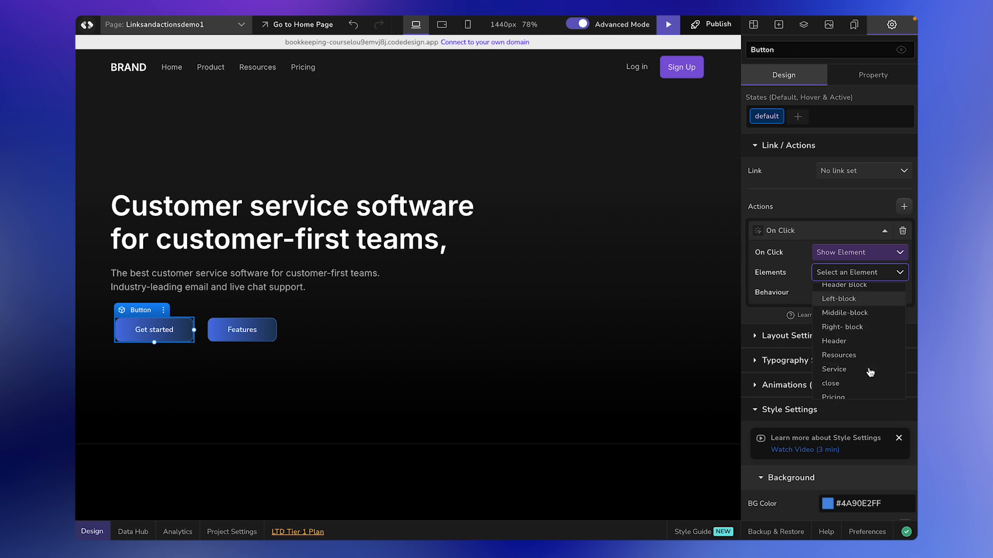
{"action": "scroll", "coordinate": [871, 373], "scroll_direction": "down", "scroll_amount": 10}
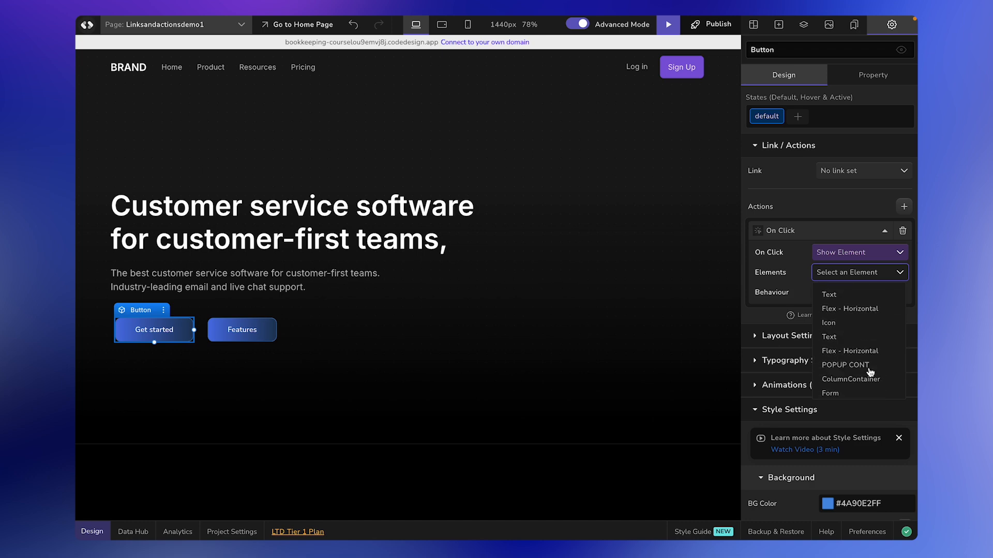
{"action": "left_click", "coordinate": [865, 365]}
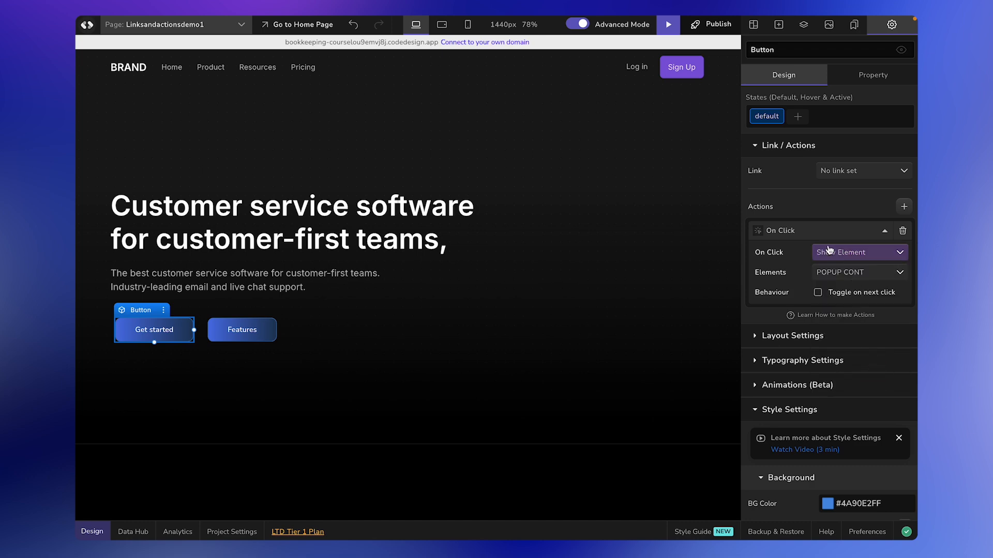
{"action": "left_click", "coordinate": [754, 147]}
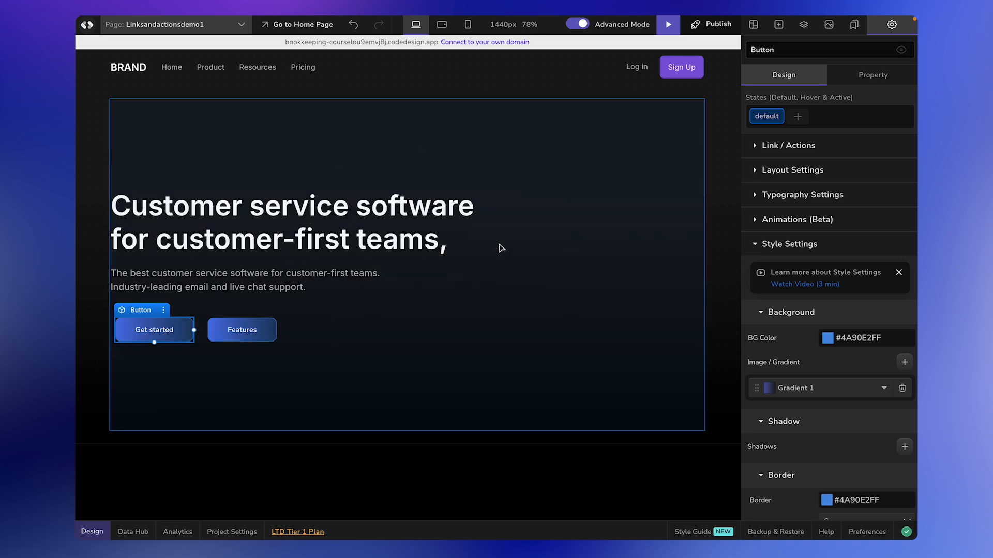
Publish the page and open the live site
{"action": "left_click", "coordinate": [699, 25]}
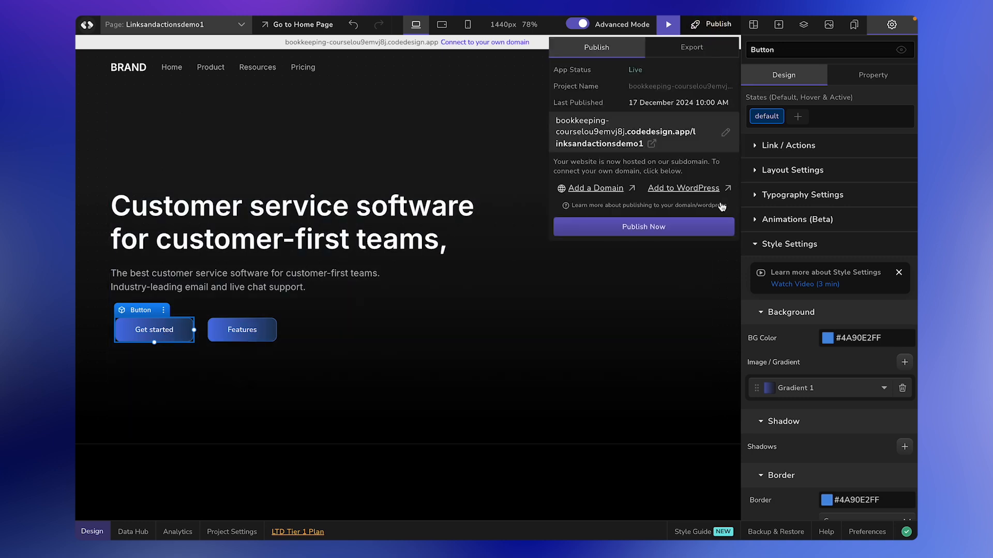
{"action": "left_click", "coordinate": [676, 230]}
{"action": "left_click", "coordinate": [618, 144]}
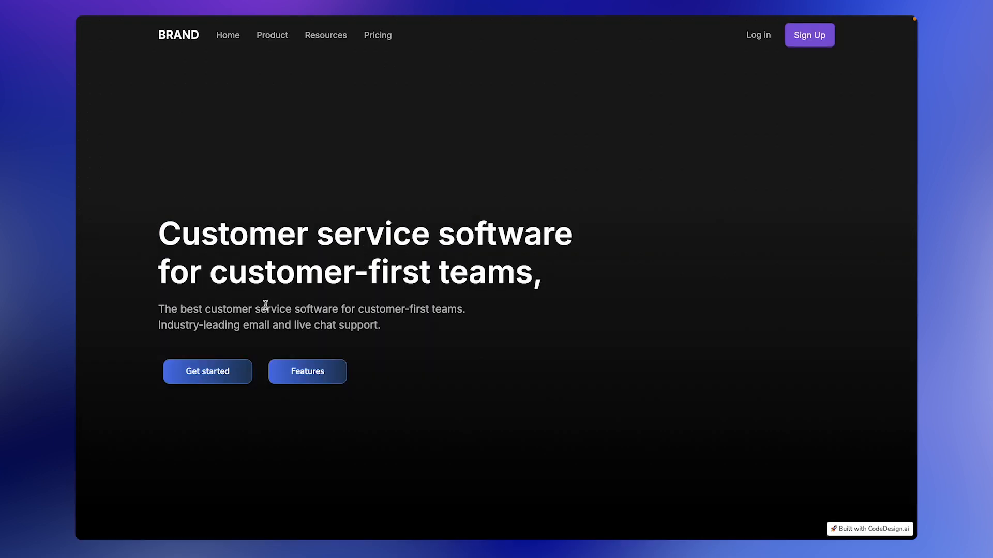
Test the popup on the live site by opening it with Get started, closing it with its close icon and reopening it
{"action": "left_click", "coordinate": [234, 370]}
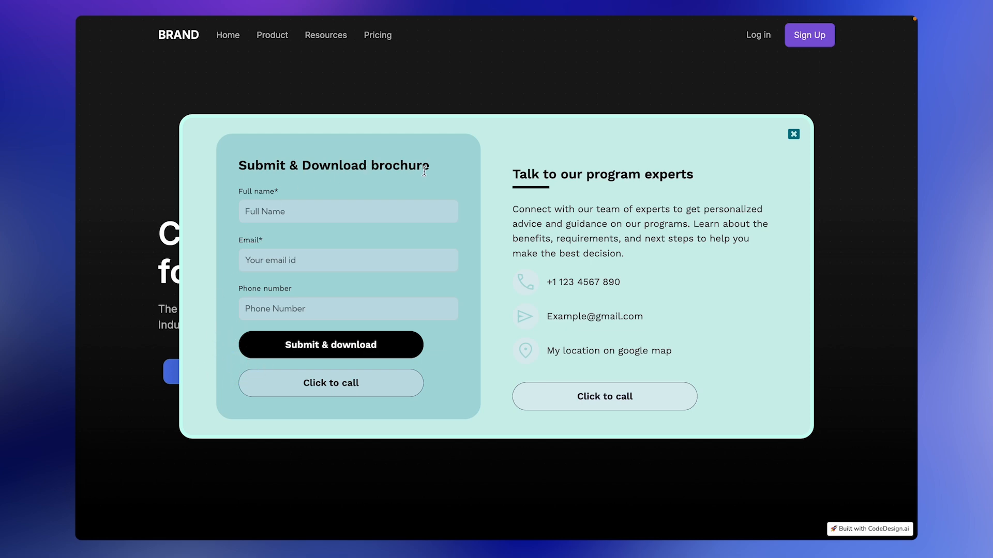
{"action": "left_click", "coordinate": [794, 135]}
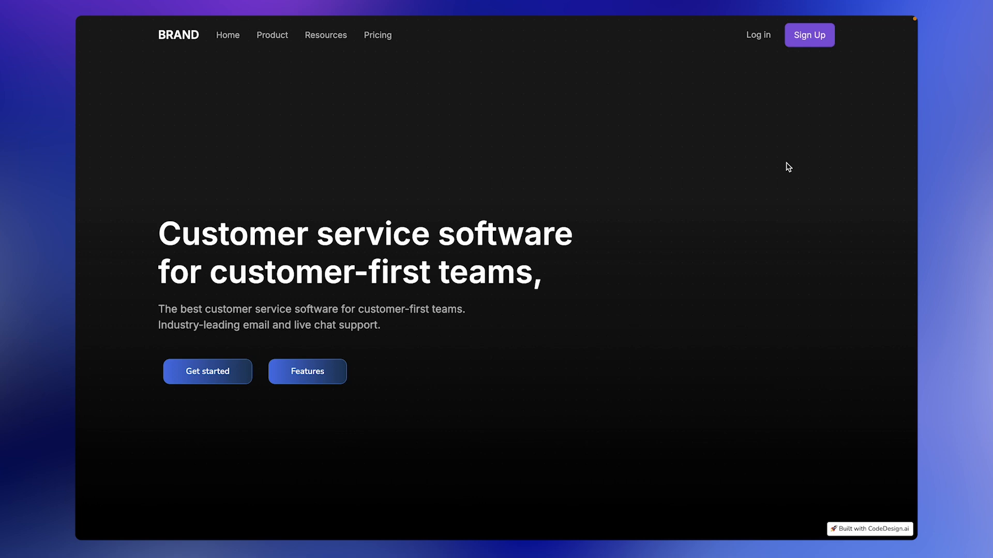
{"action": "left_click", "coordinate": [242, 373]}
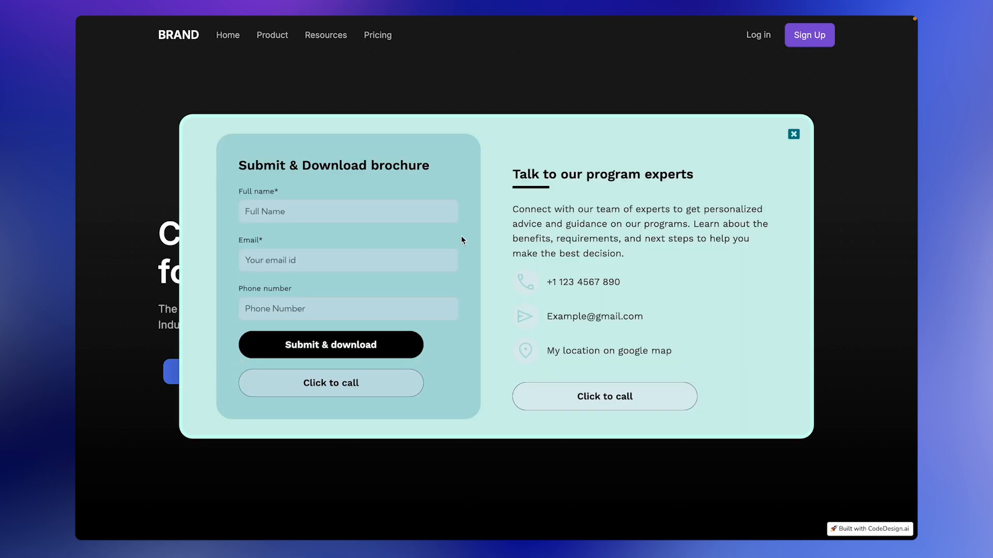
Try the Full name, Email and Phone number fields of the live site's popup form and close the popup
{"action": "left_click", "coordinate": [450, 218]}
{"action": "left_click", "coordinate": [429, 260]}
{"action": "left_click", "coordinate": [417, 310]}
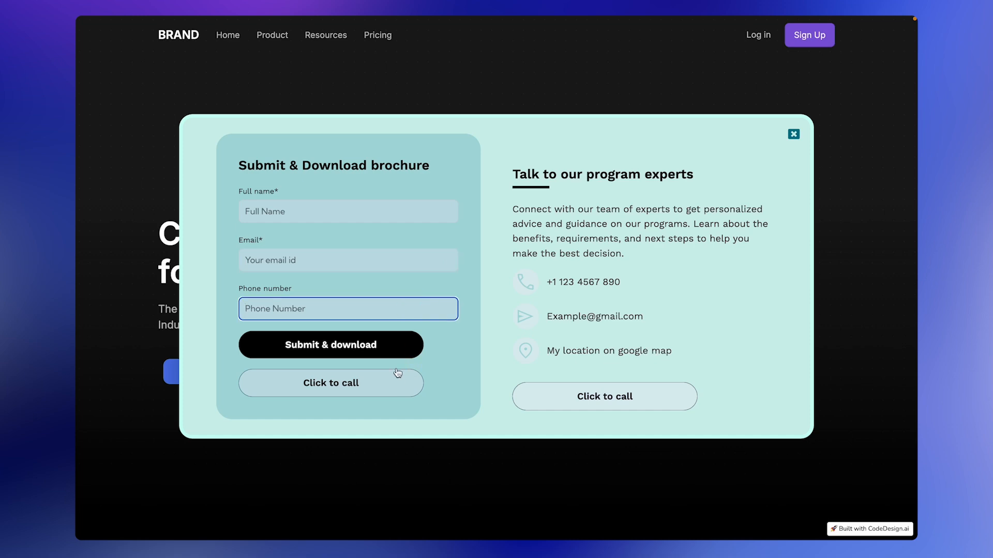
{"action": "left_click", "coordinate": [794, 136]}
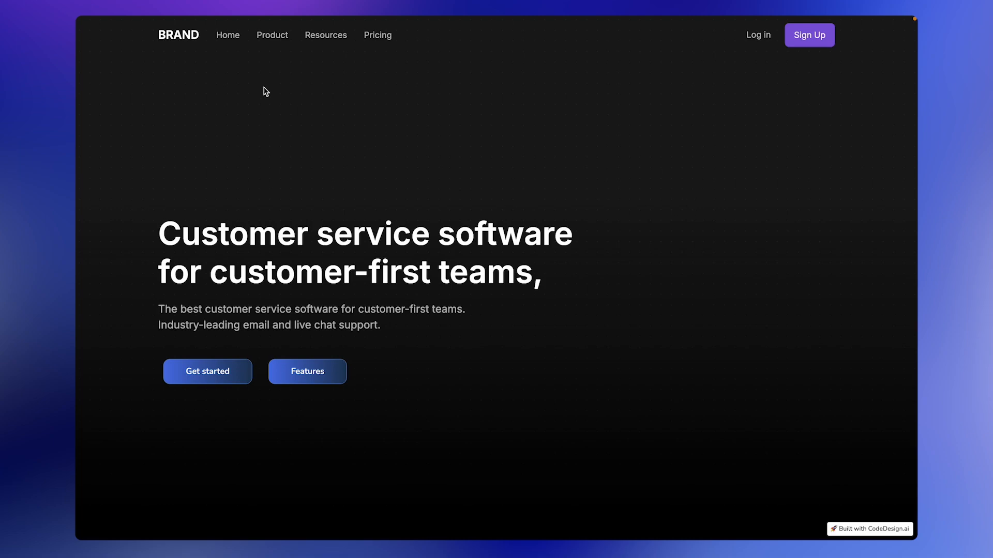
Test the Features button's anchor link on the live site and return to the hero section
{"action": "scroll", "coordinate": [290, 201], "scroll_direction": "down", "scroll_amount": 1}
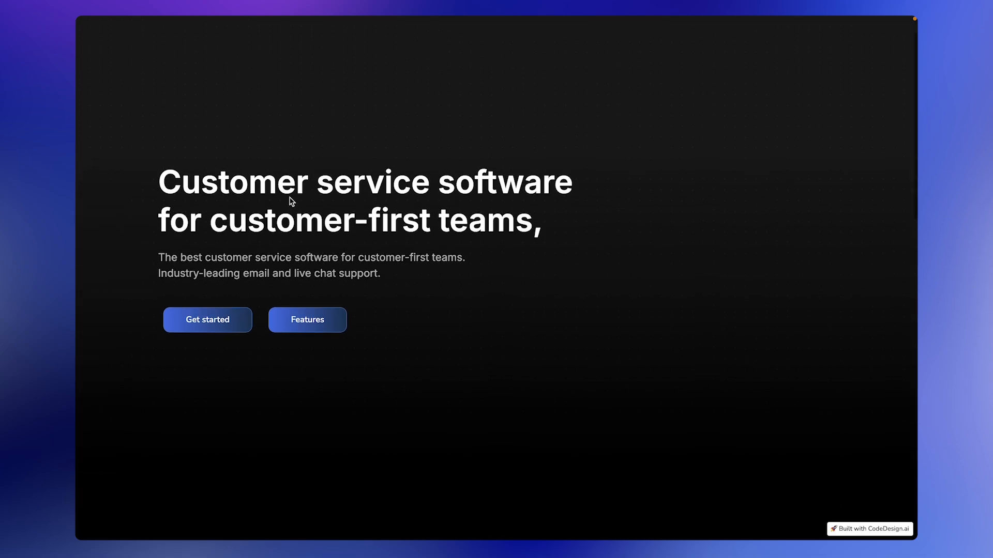
{"action": "left_click", "coordinate": [318, 320]}
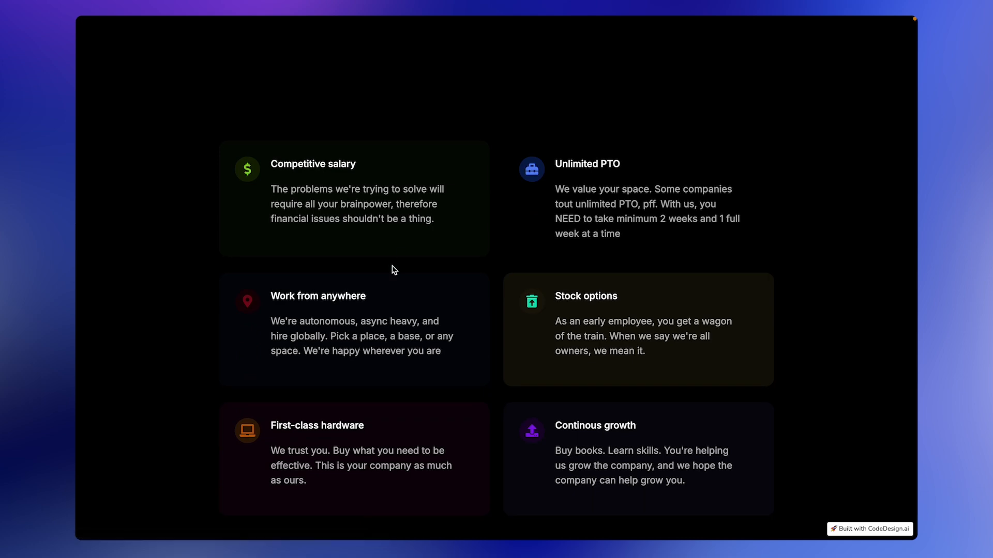
{"action": "scroll", "coordinate": [444, 389], "scroll_direction": "up", "scroll_amount": 15}
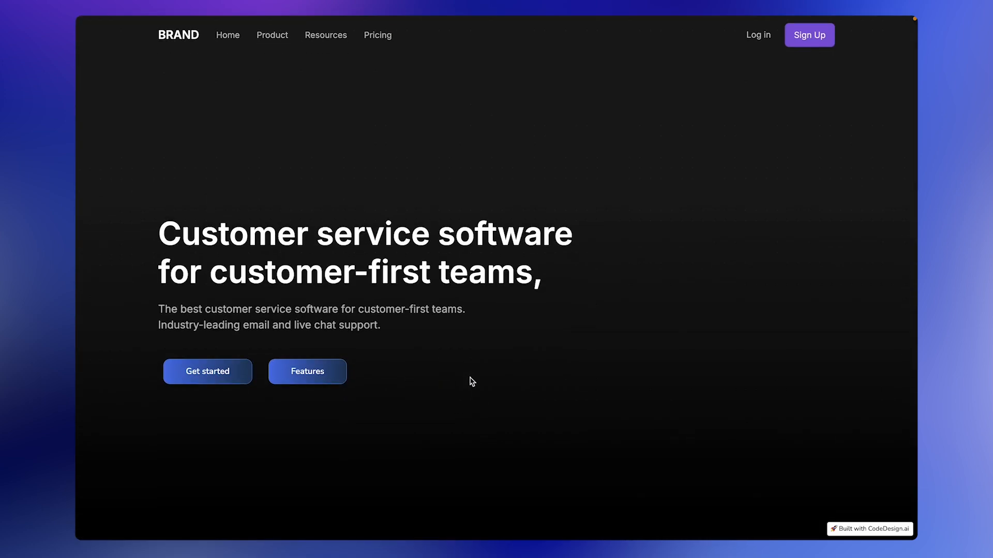
Test the BRAND link on the live site and look over the page it opens
{"action": "left_click", "coordinate": [183, 39]}
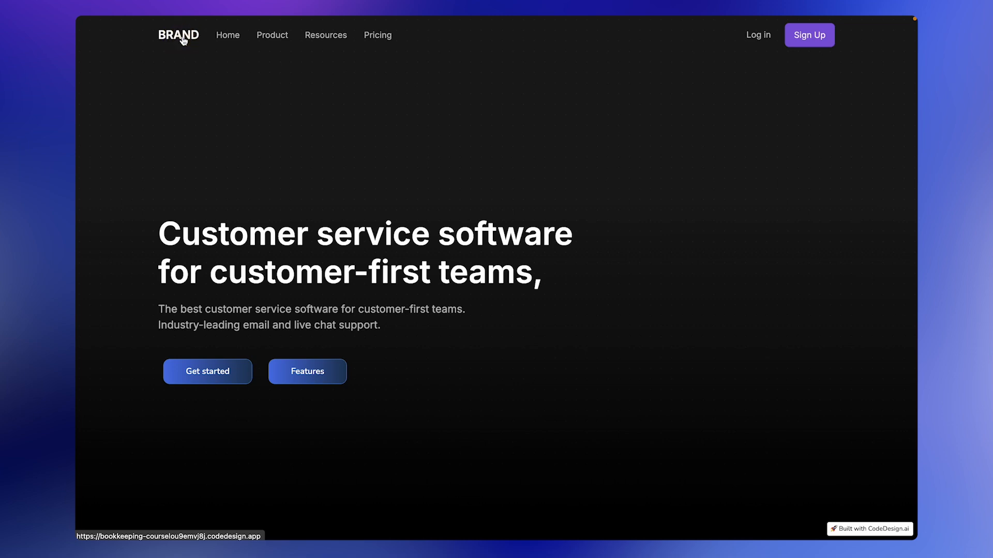
{"action": "scroll", "coordinate": [296, 145], "scroll_direction": "down", "scroll_amount": 4}
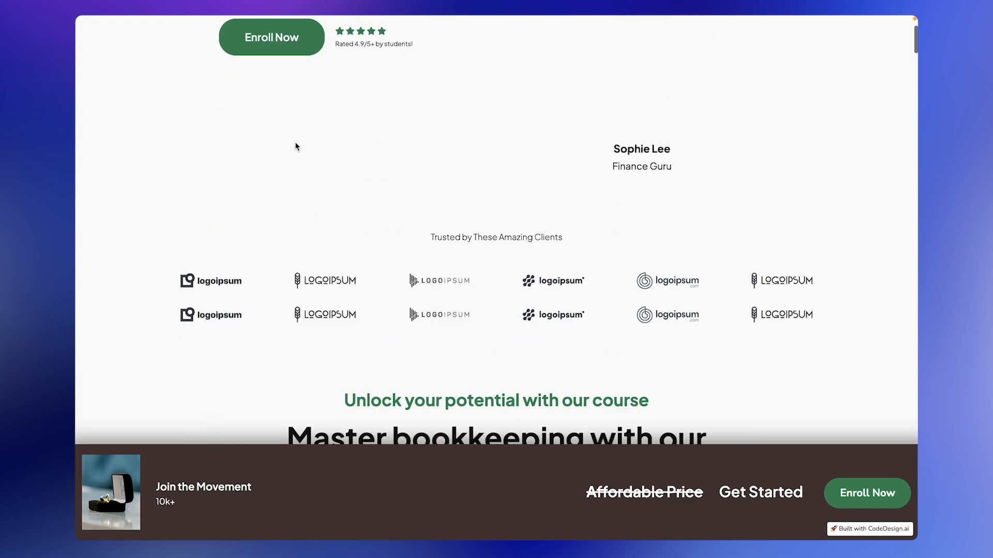
{"action": "scroll", "coordinate": [295, 143], "scroll_direction": "up", "scroll_amount": 4}
Return to the CodeDesign builder and show the link and action settings of the Flex - Vertical section below the hero
{"action": "mouse_move", "coordinate": [255, 16]}
{"action": "left_click", "coordinate": [199, 41]}
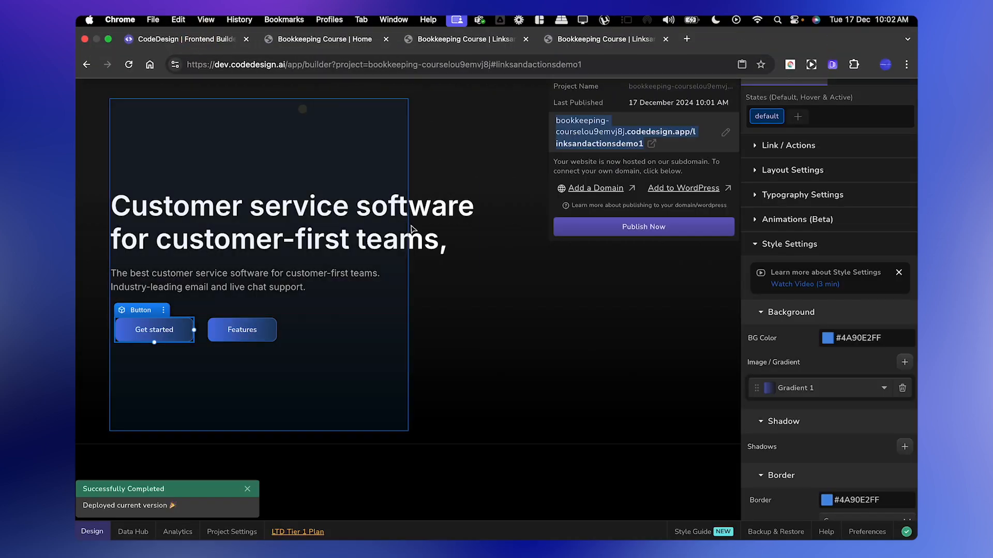
{"action": "left_click", "coordinate": [536, 317]}
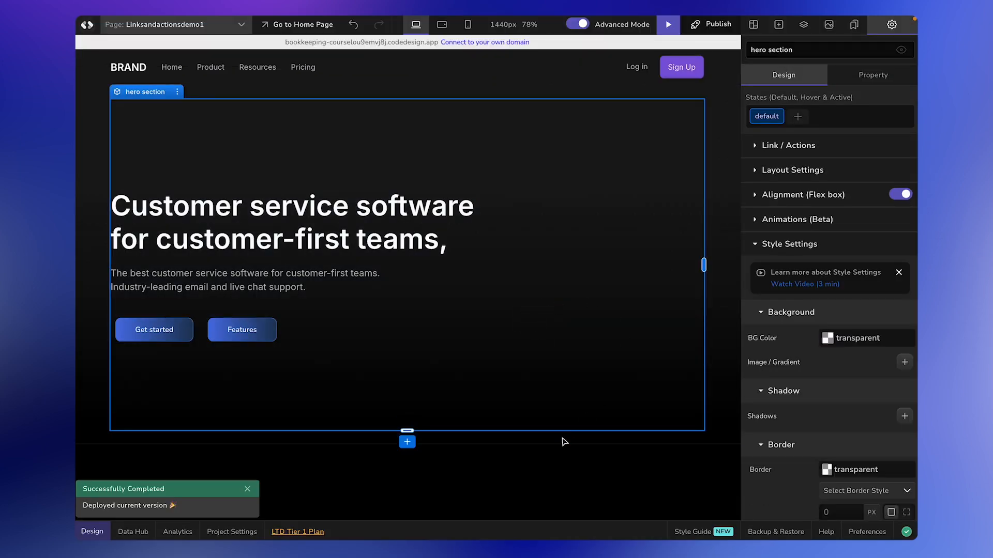
{"action": "left_click", "coordinate": [558, 455]}
{"action": "scroll", "coordinate": [558, 362], "scroll_direction": "down", "scroll_amount": 5}
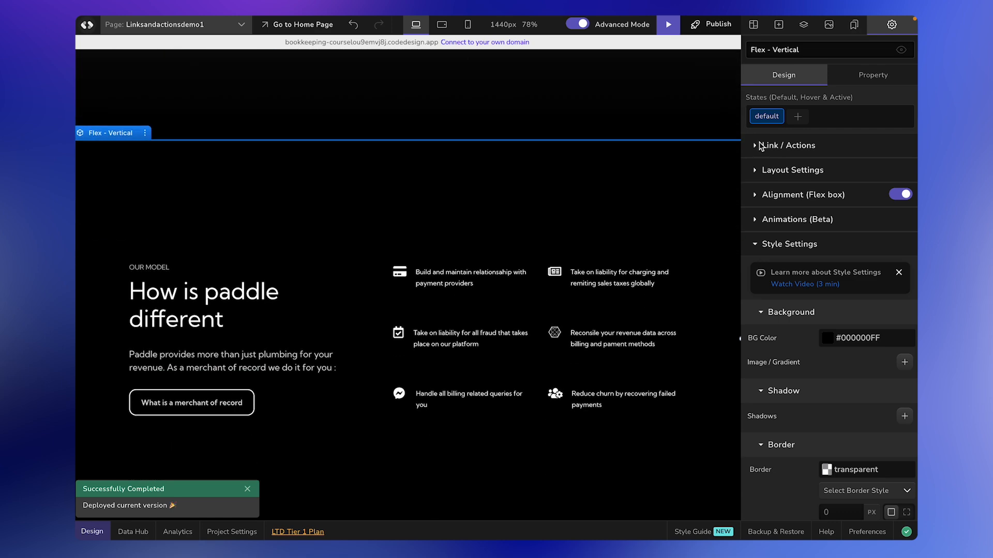
{"action": "left_click", "coordinate": [765, 145]}
{"action": "scroll", "coordinate": [618, 192], "scroll_direction": "up", "scroll_amount": 5}
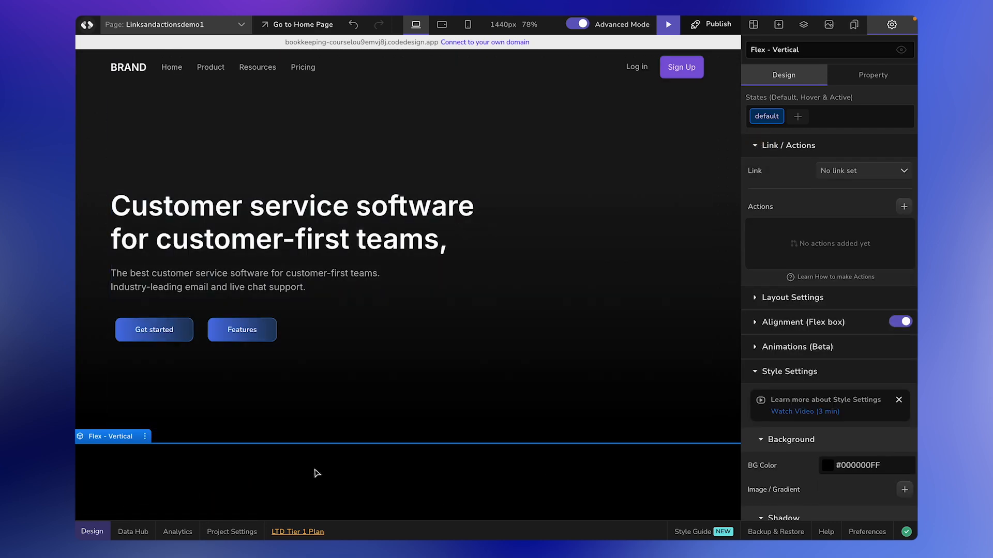
{"action": "scroll", "coordinate": [317, 473], "scroll_direction": "down", "scroll_amount": 4}
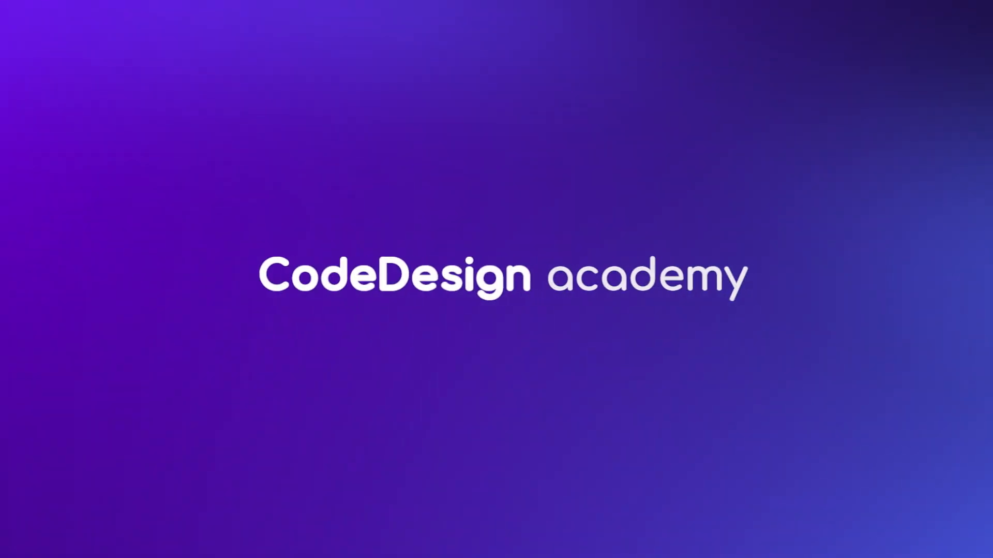